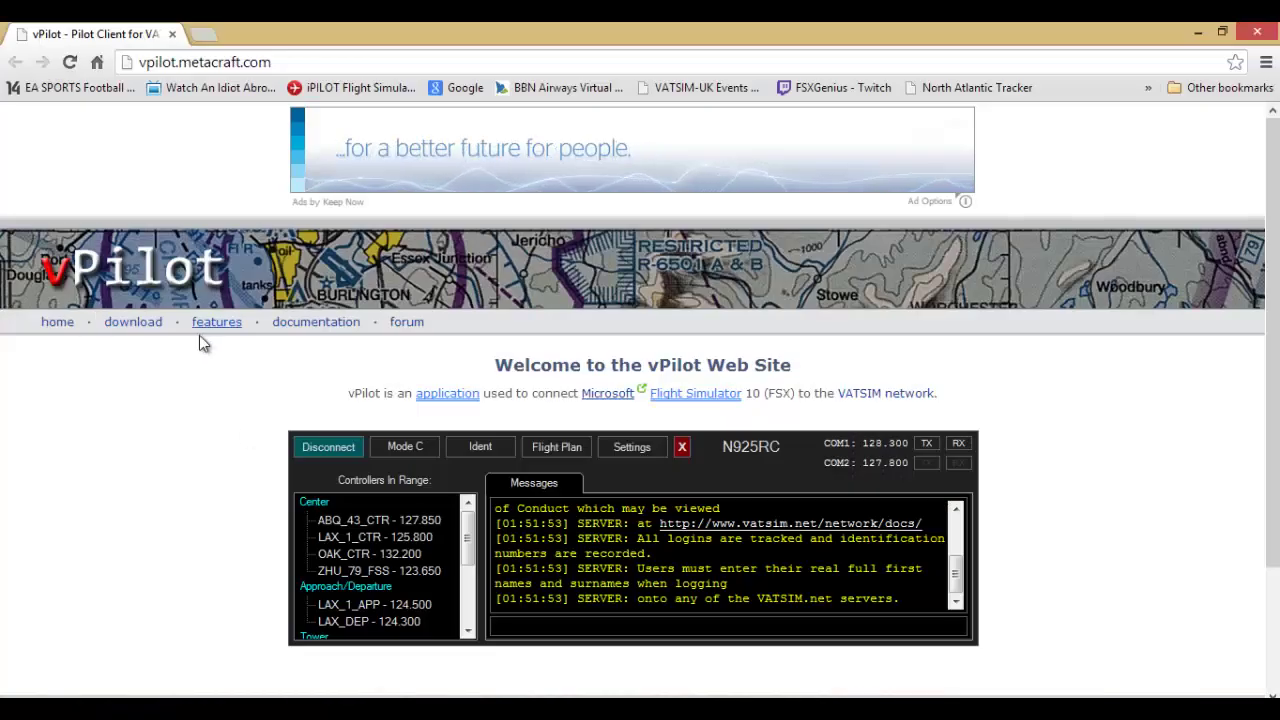
# Scroll down the vPilot home page toward the download link.
pyautogui.scroll(-2, 199, 335)
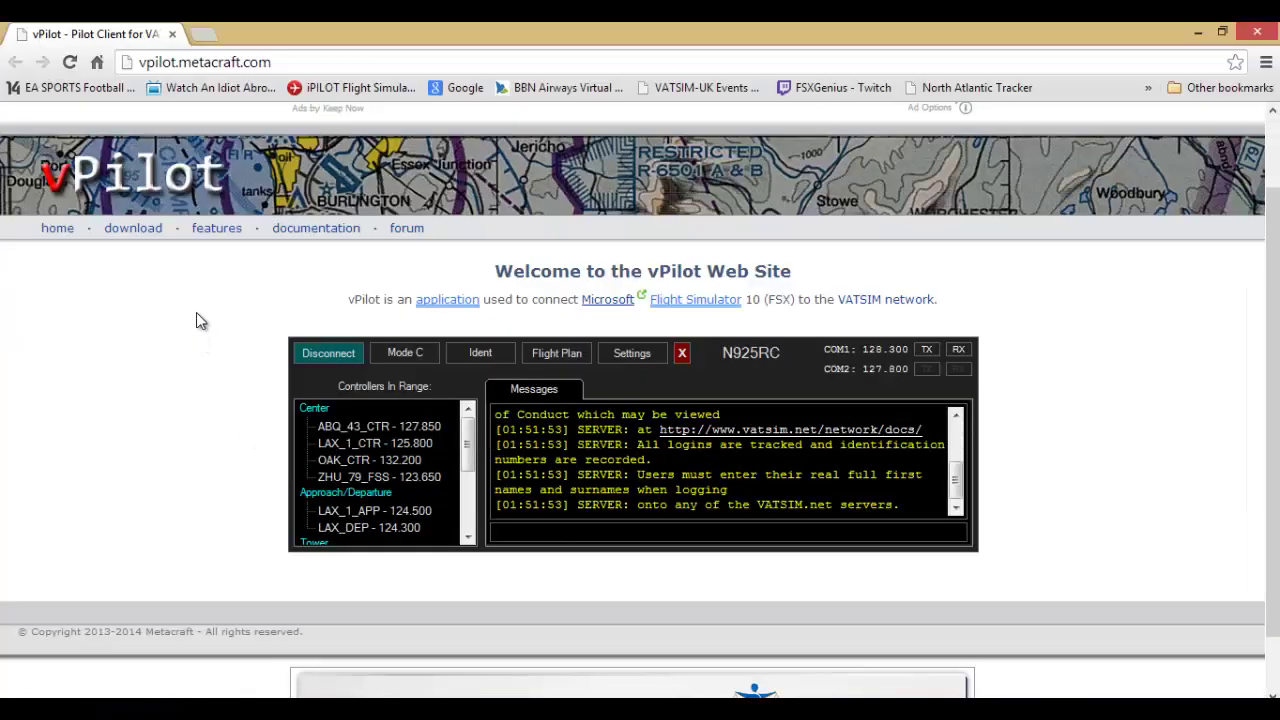
# Go to the download page, close the pop-up advert, and download the installer from the primary server.
pyautogui.click(133, 230)
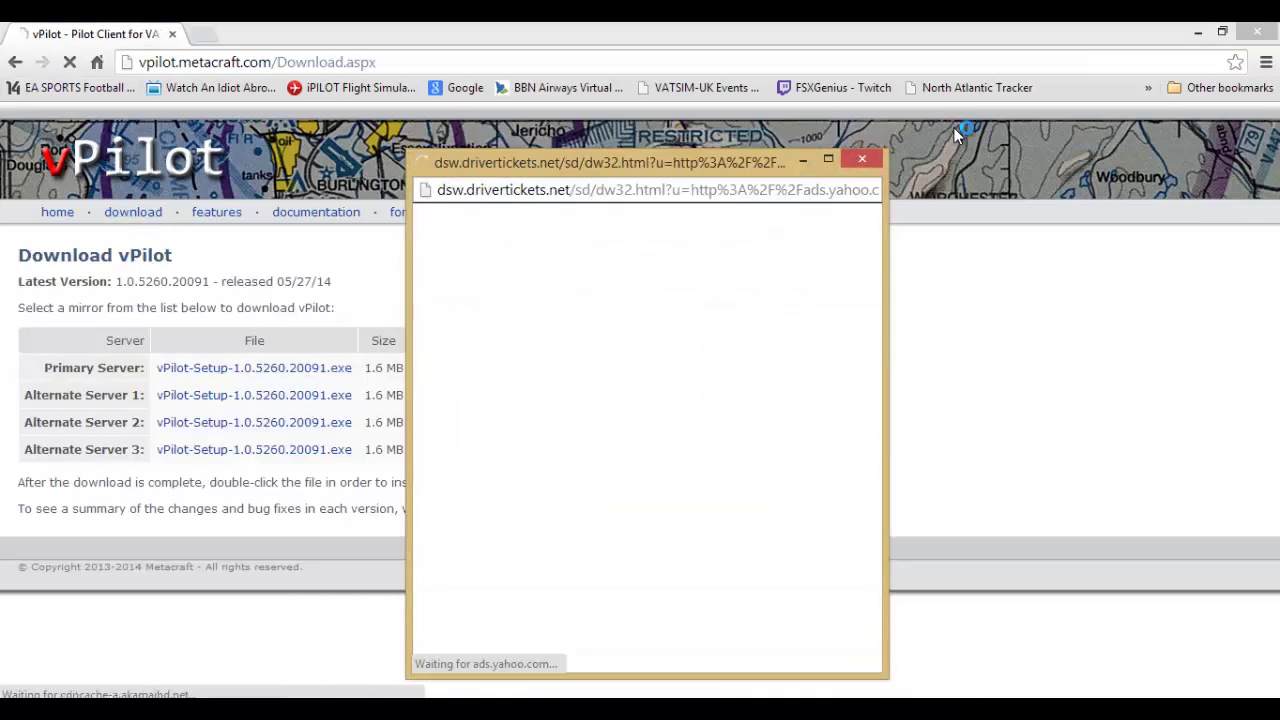
pyautogui.click(860, 172)
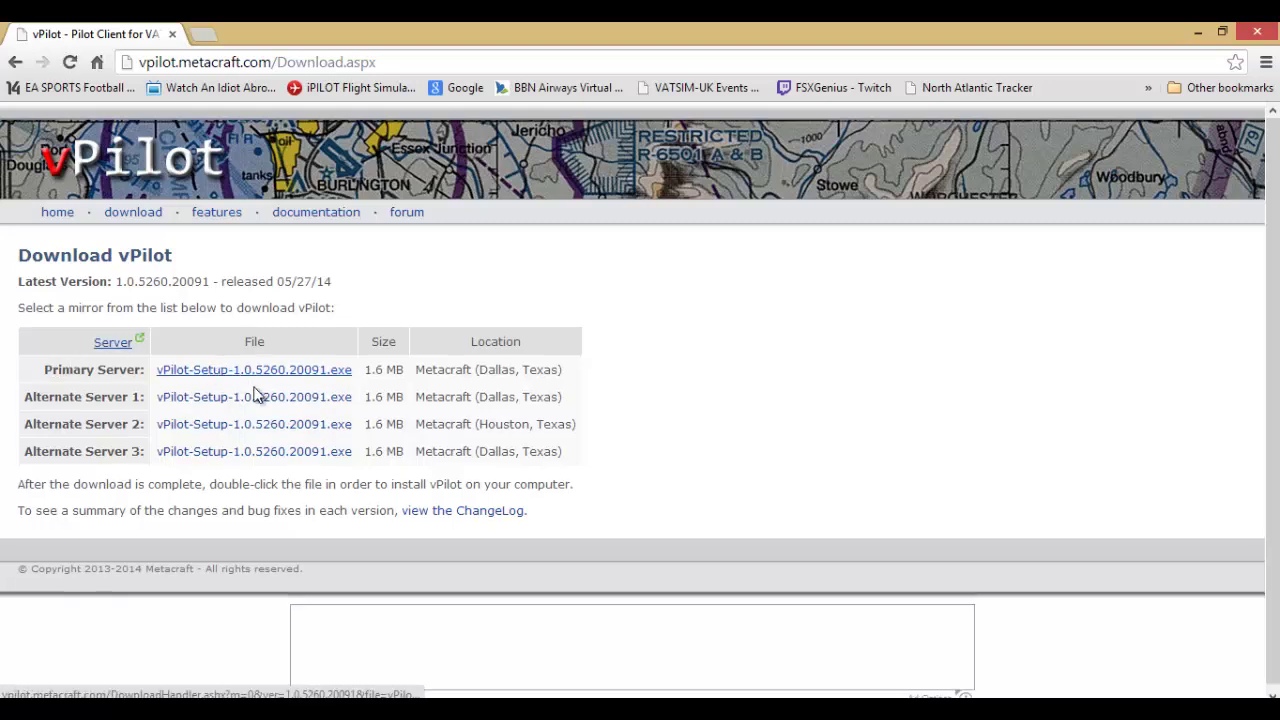
pyautogui.click(248, 370)
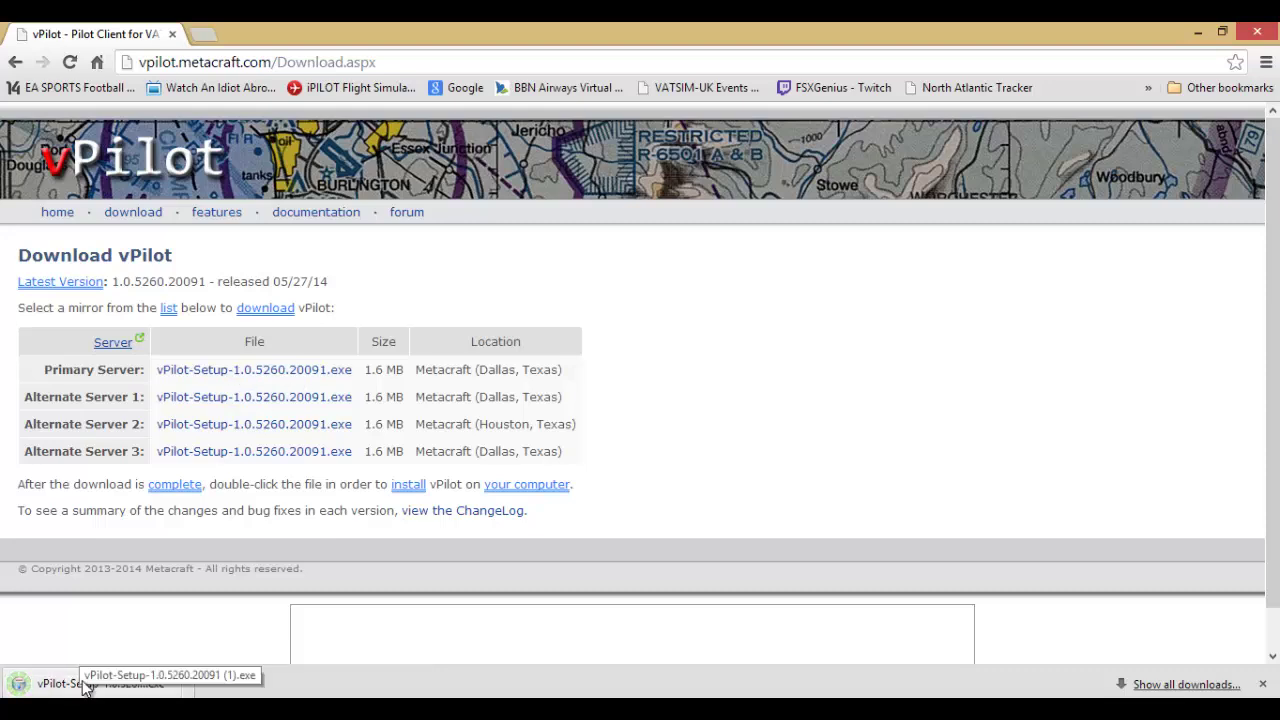
# Run vPilot-Setup-1.0.5260.20091.exe, allowing it past the SmartScreen warning.
pyautogui.click(88, 686)
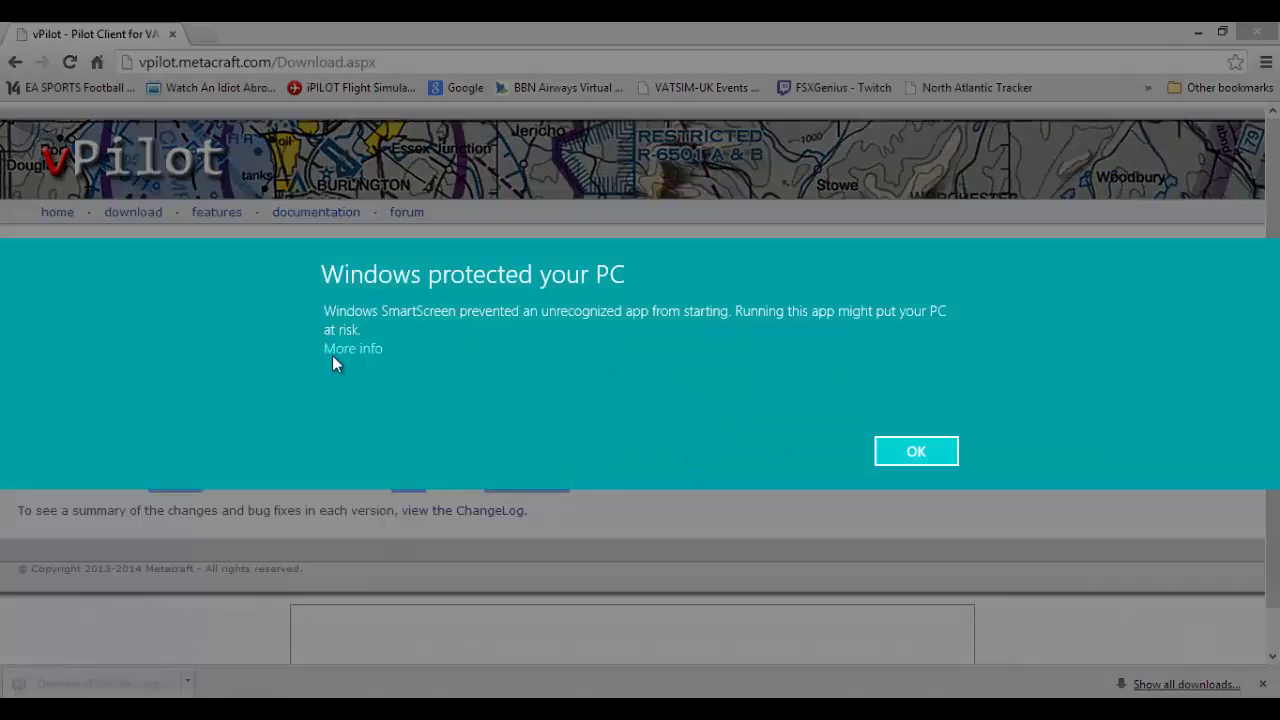
pyautogui.click(336, 350)
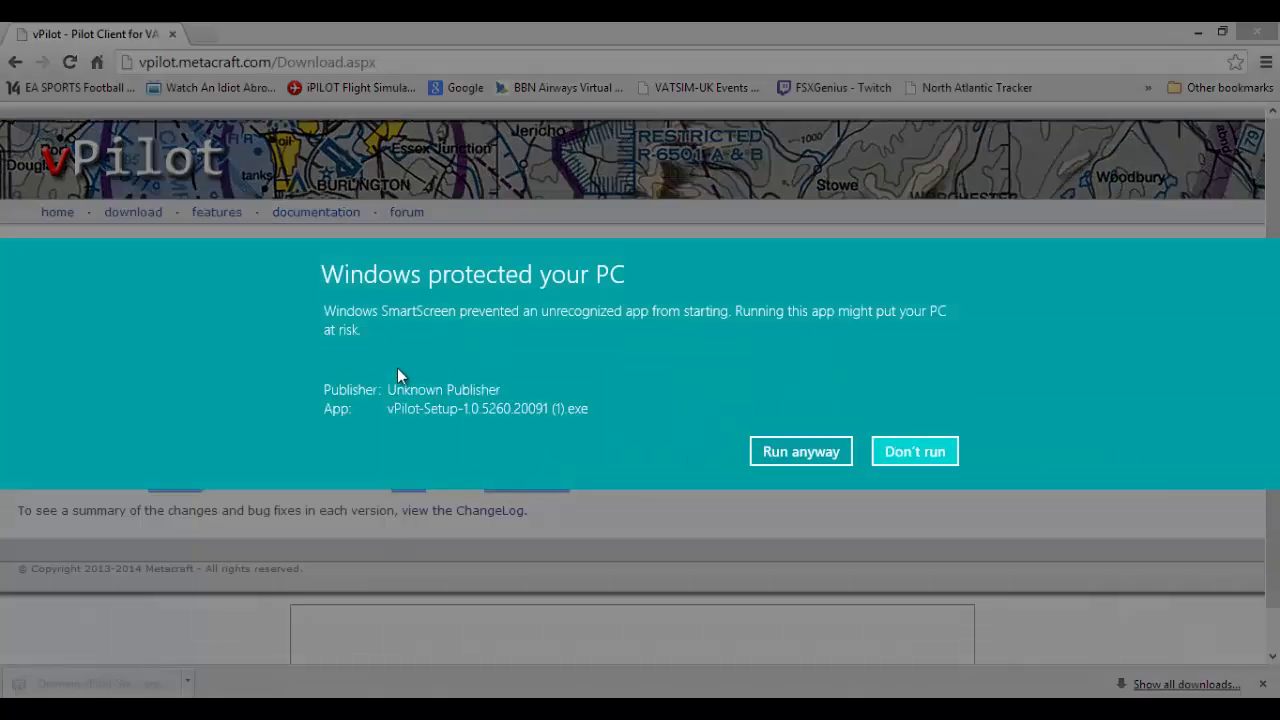
pyautogui.click(818, 453)
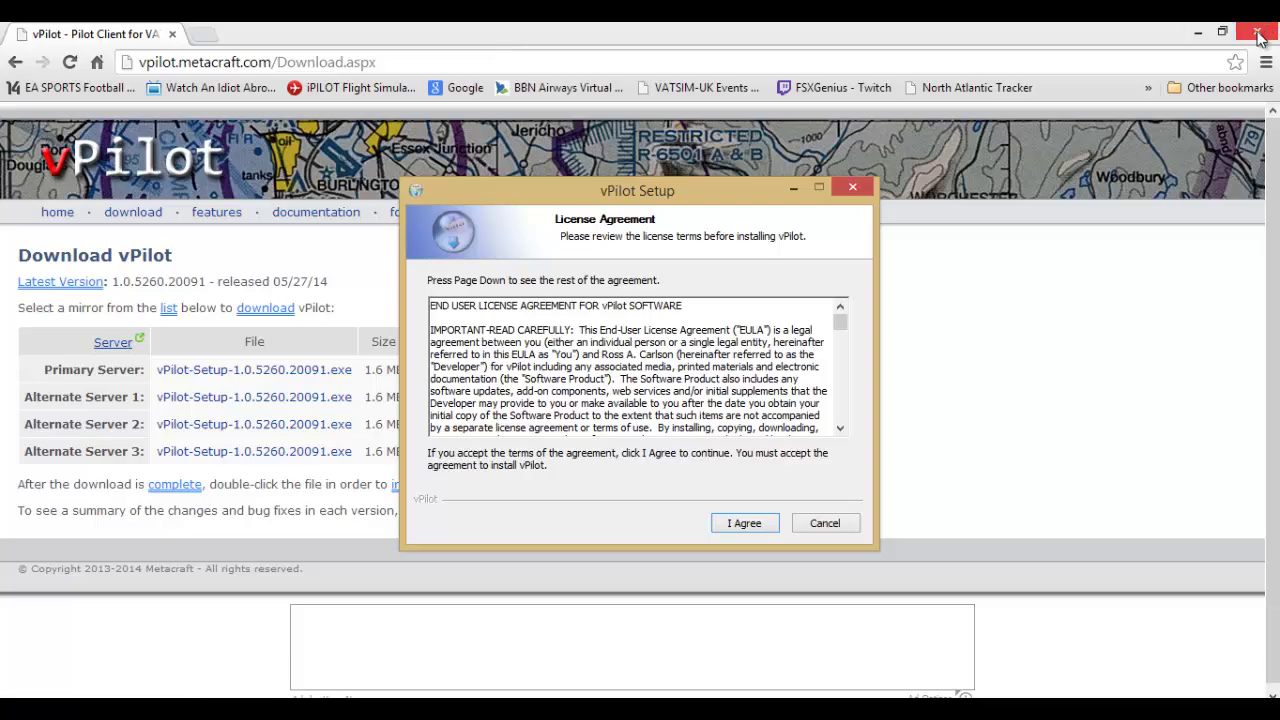
# Accept the licence, install vPilot with its shortcuts, and finish with Launch vPilot ticked.
pyautogui.click(1198, 32)
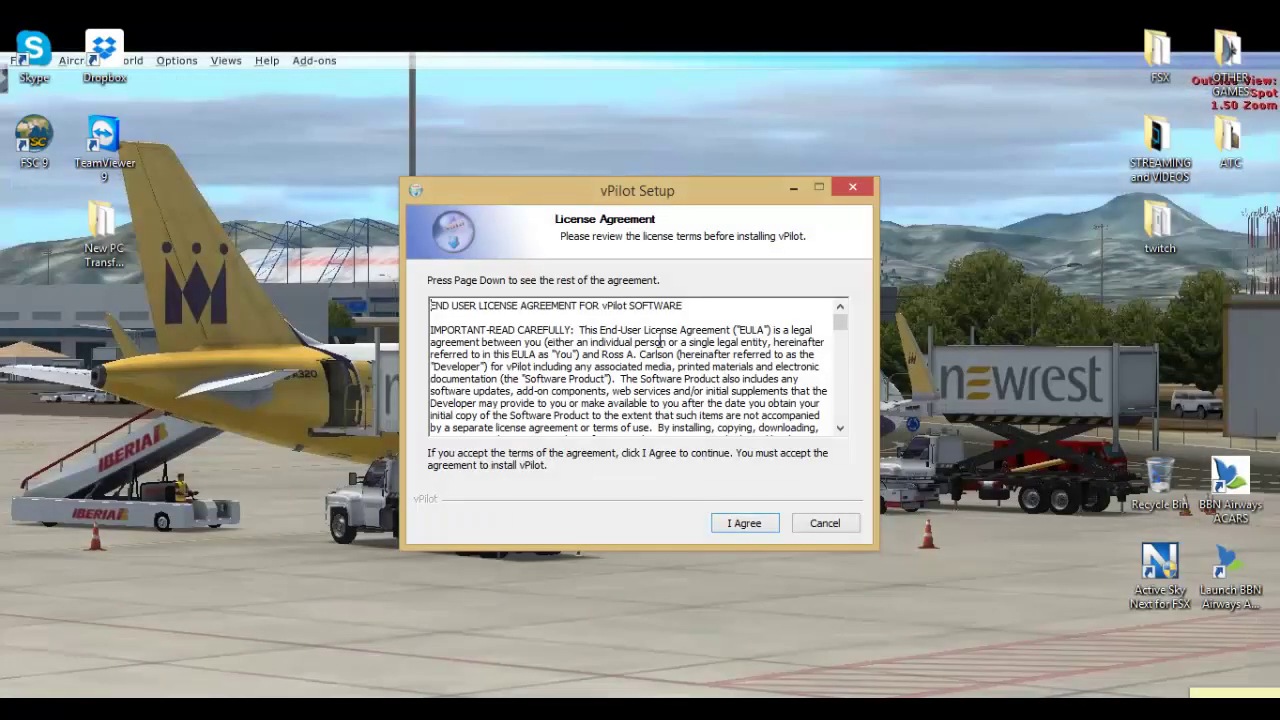
pyautogui.click(740, 523)
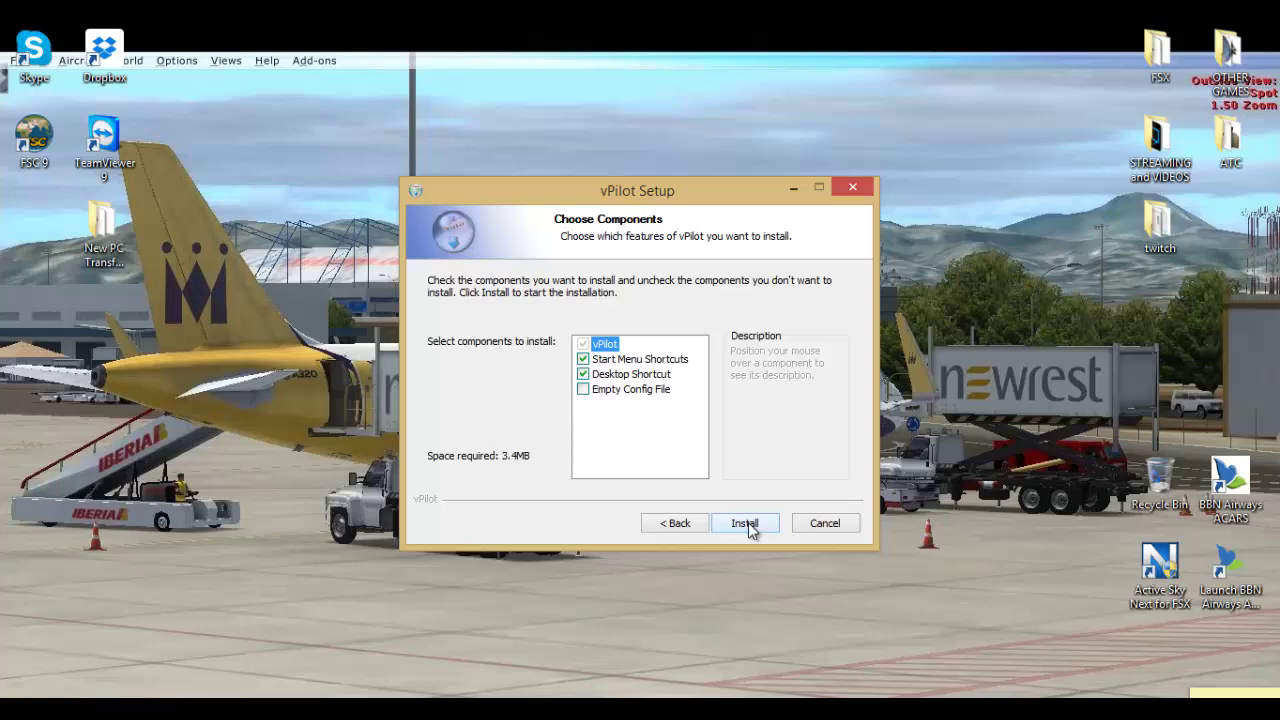
pyautogui.click(748, 522)
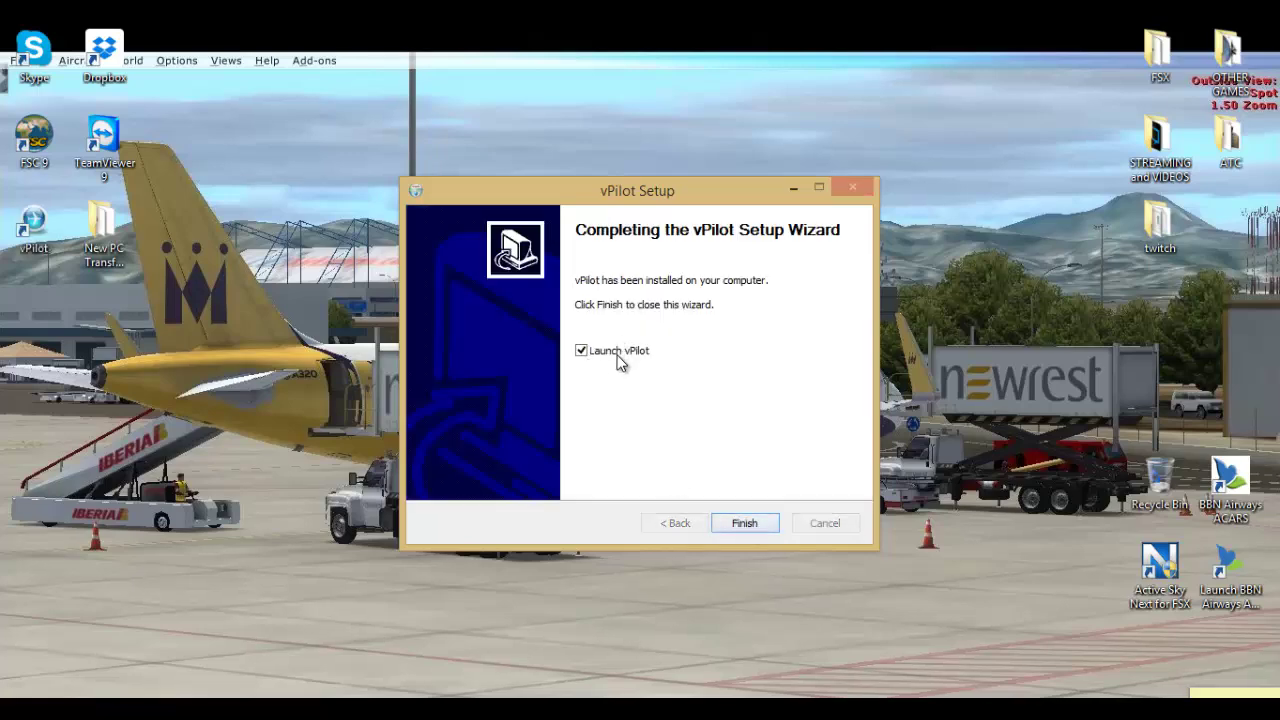
pyautogui.click(742, 523)
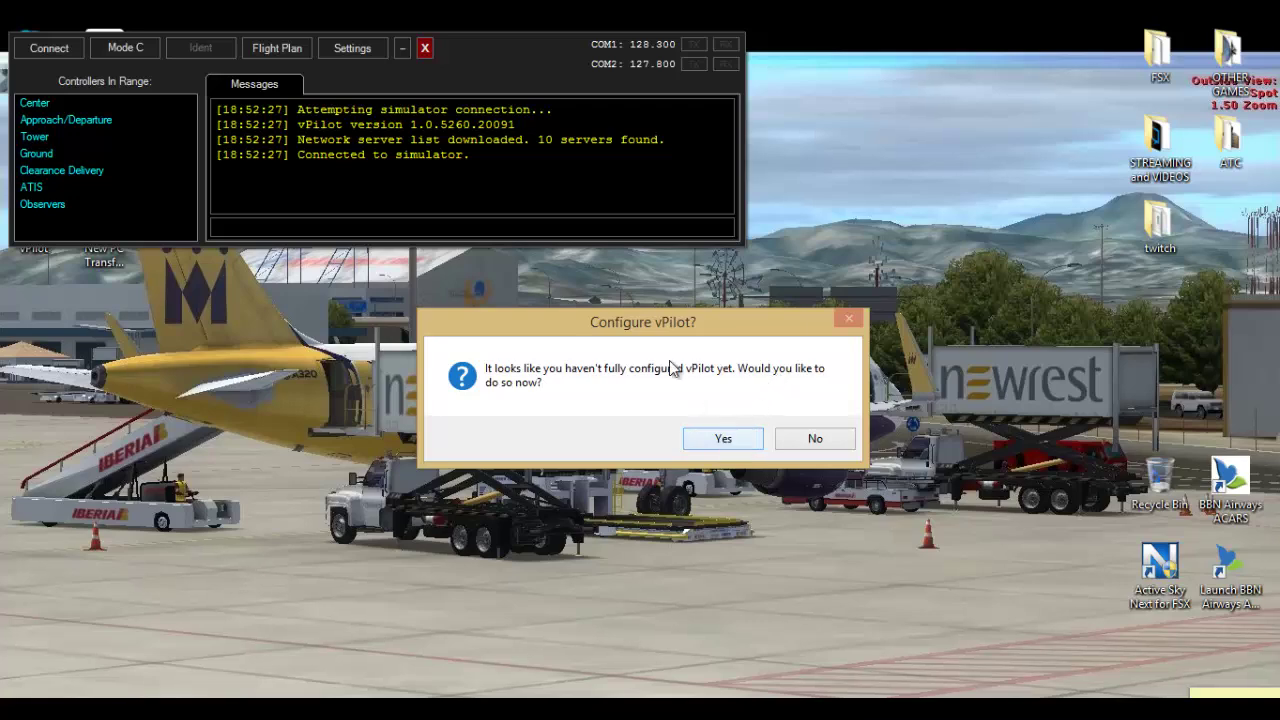
# Agree to configure vPilot and enter the network CID and password.
pyautogui.click(724, 440)
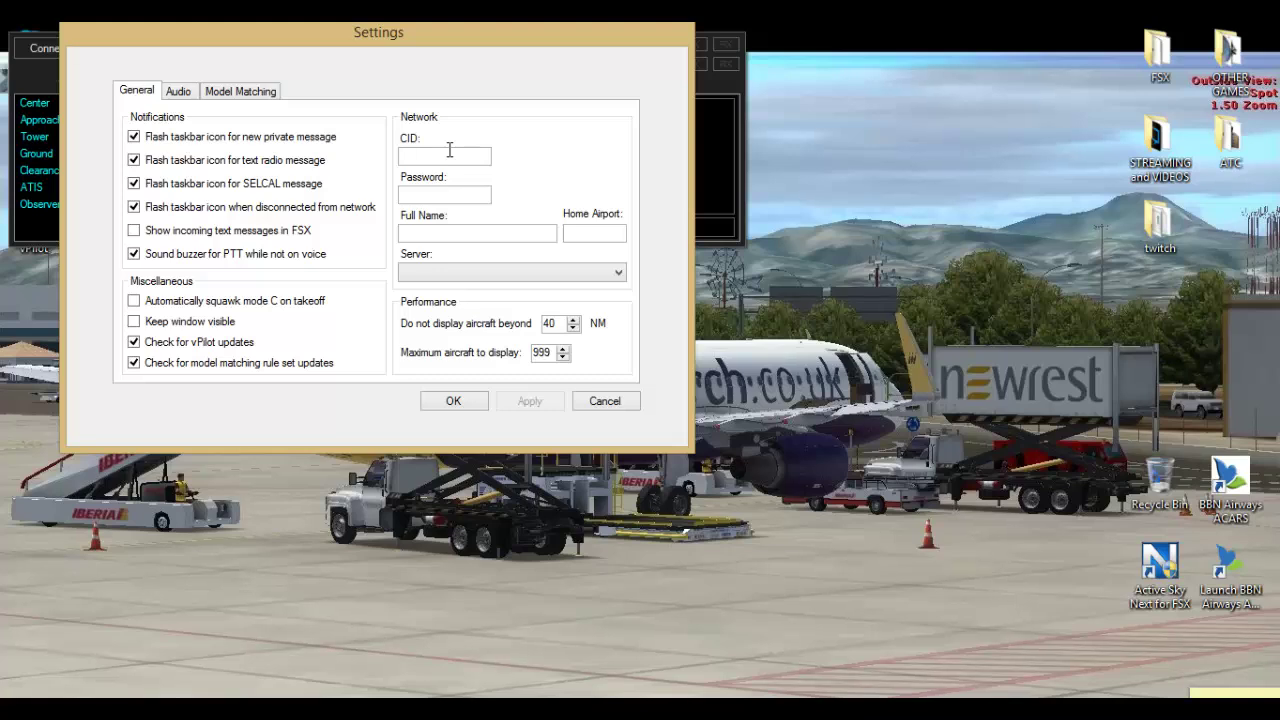
pyautogui.click(449, 155)
pyautogui.write('1247764')
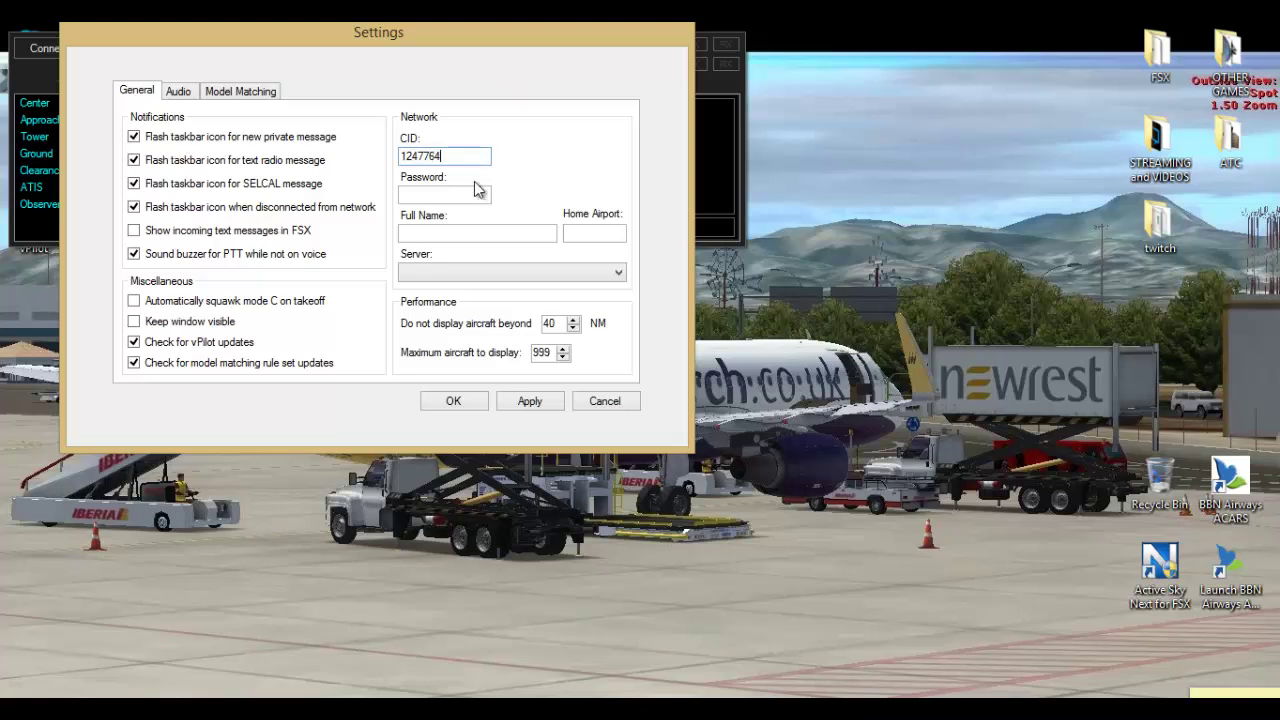
pyautogui.click(463, 192)
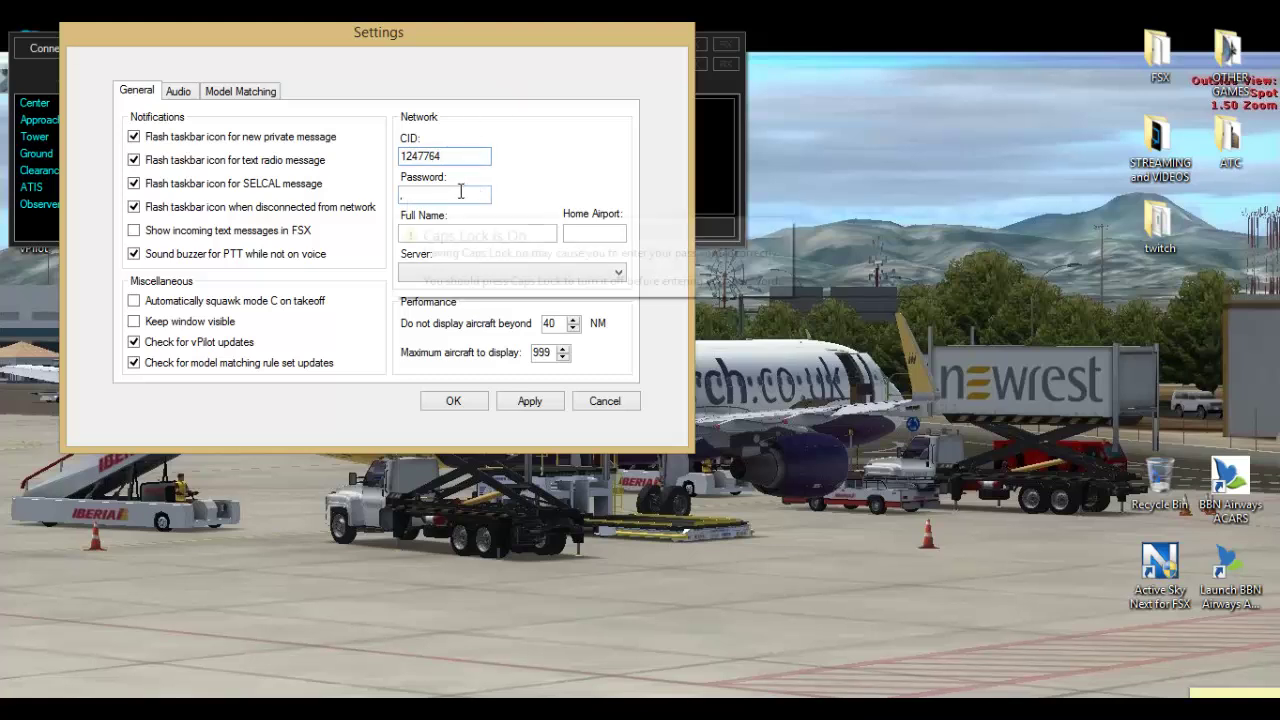
pyautogui.press('capslock')
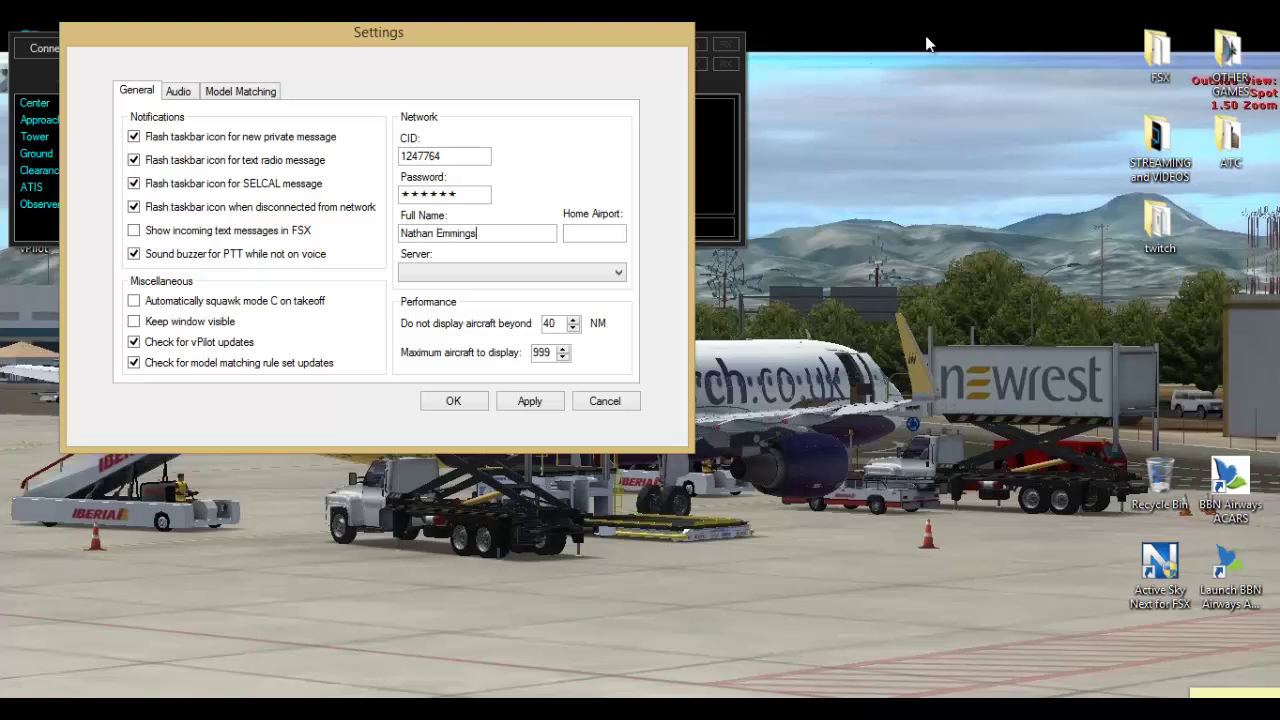
# Set home airport EGMC, the UK server, a 5 NM aircraft range and a maximum of 1 aircraft.
pyautogui.click(603, 234)
pyautogui.write('EGMC')
pyautogui.click(612, 272)
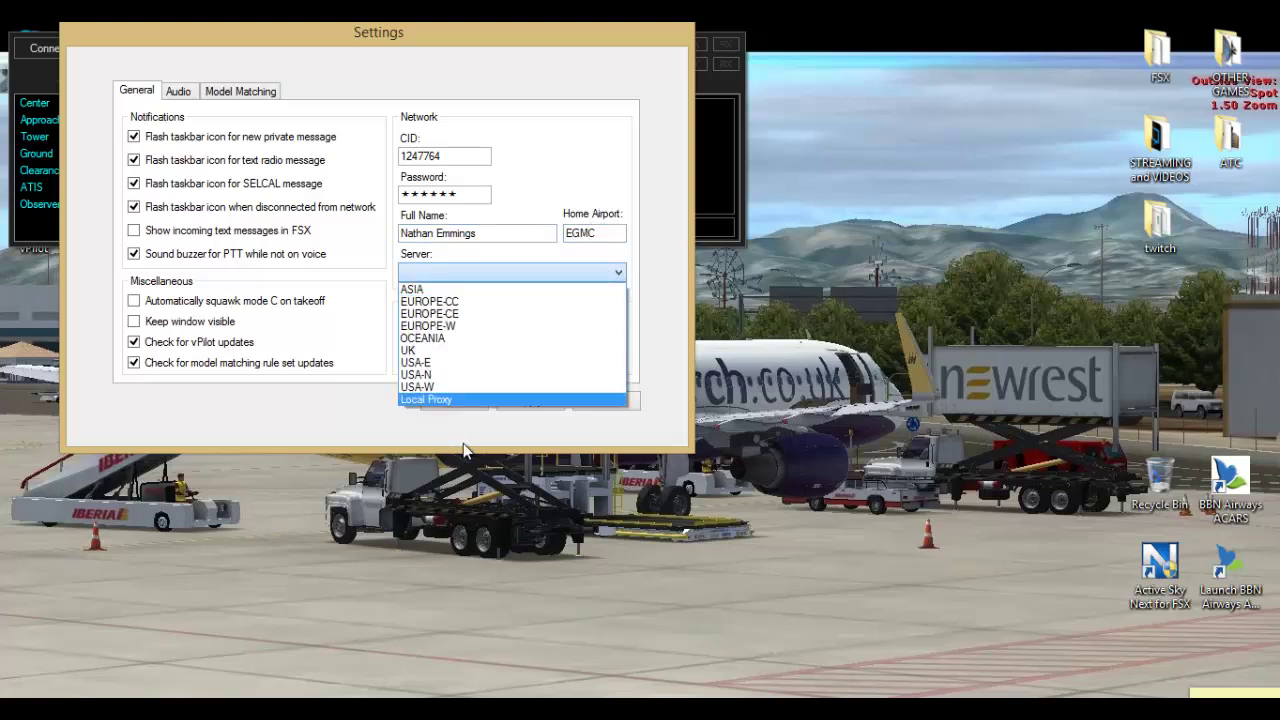
pyautogui.click(430, 357)
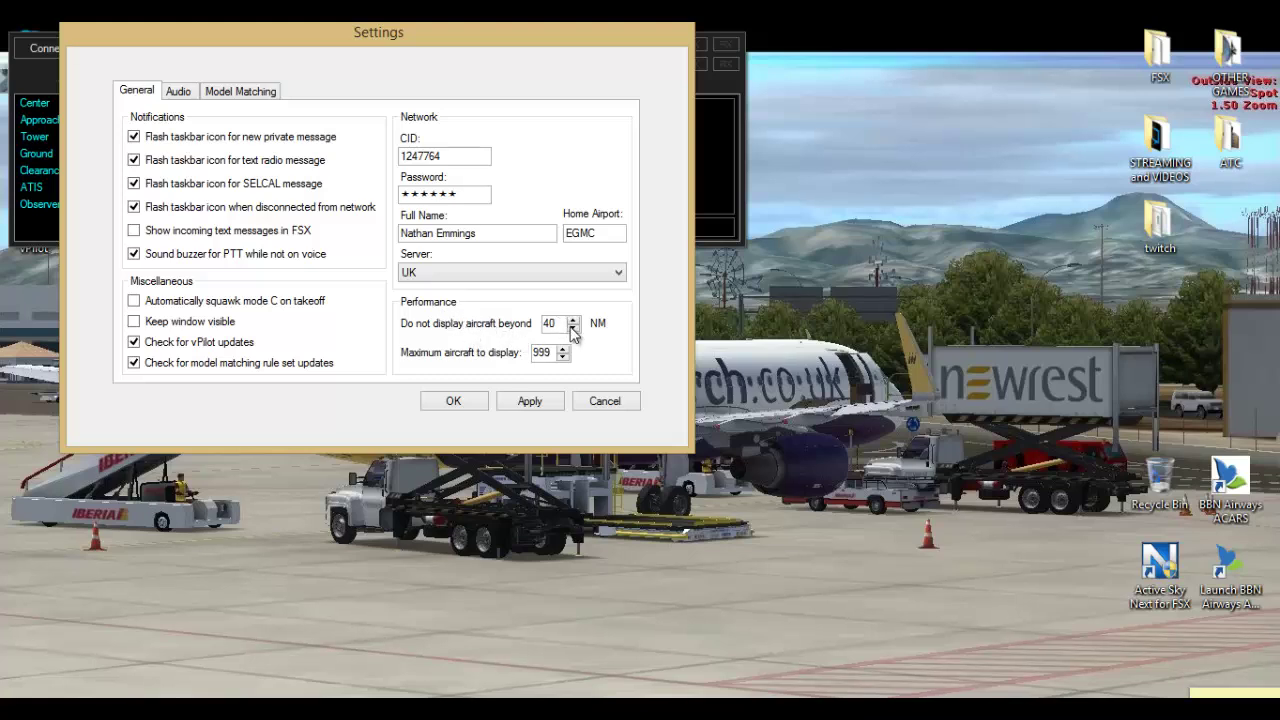
pyautogui.moveTo(561, 323); pyautogui.dragTo(490, 345)
pyautogui.write('5')
pyautogui.press('BackSpace')
pyautogui.write('1')
# Use the Turtle Beach Z22 Chat DirectSound microphone and speakers for audio.
pyautogui.click(176, 96)
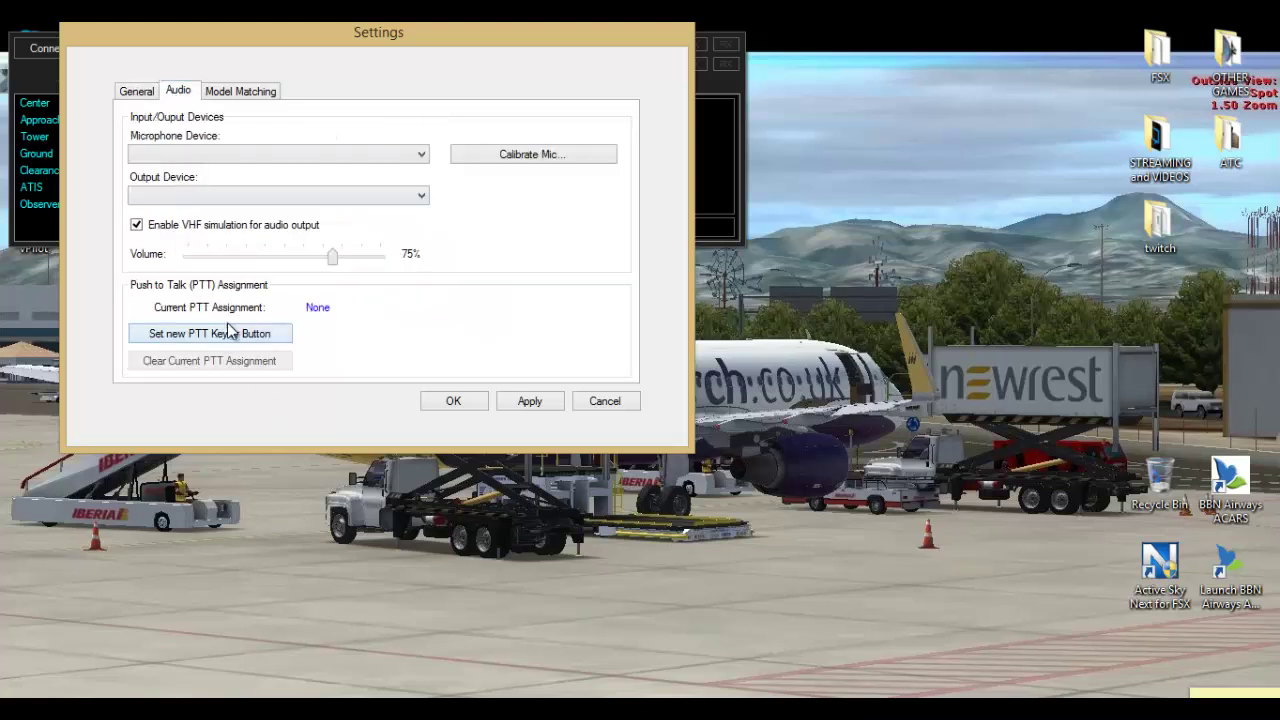
pyautogui.click(221, 155)
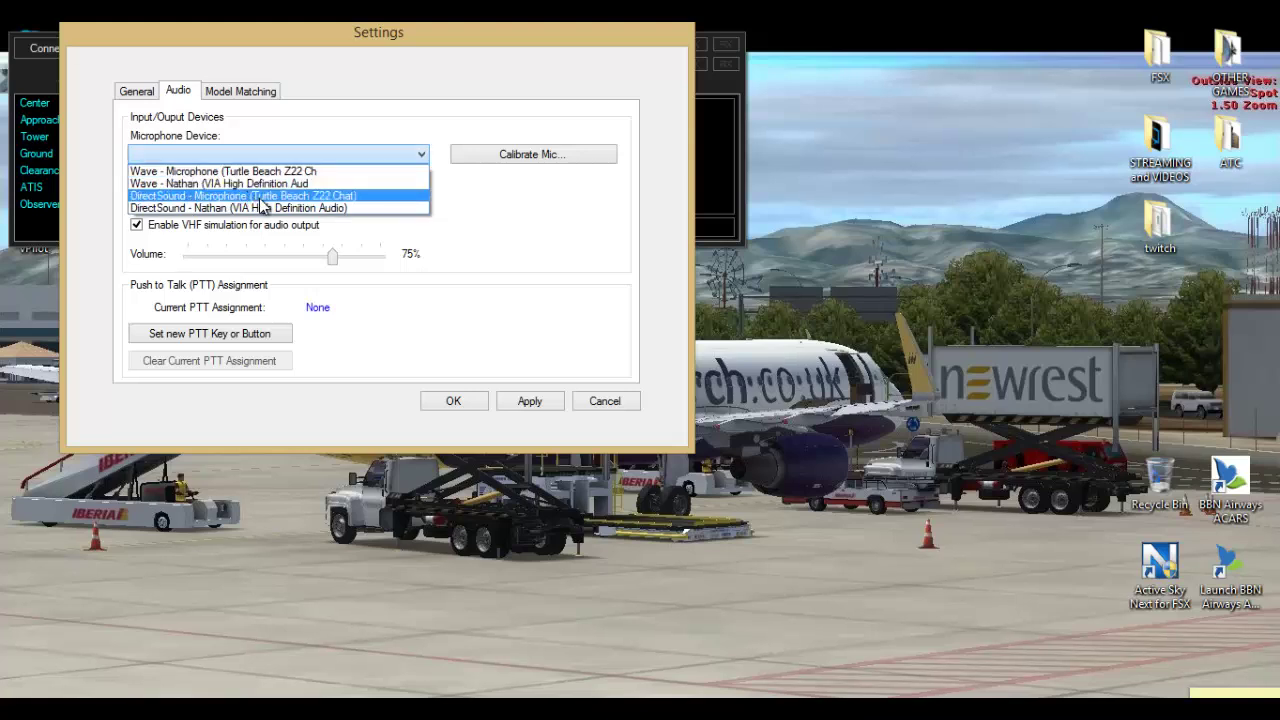
pyautogui.click(260, 197)
pyautogui.click(257, 195)
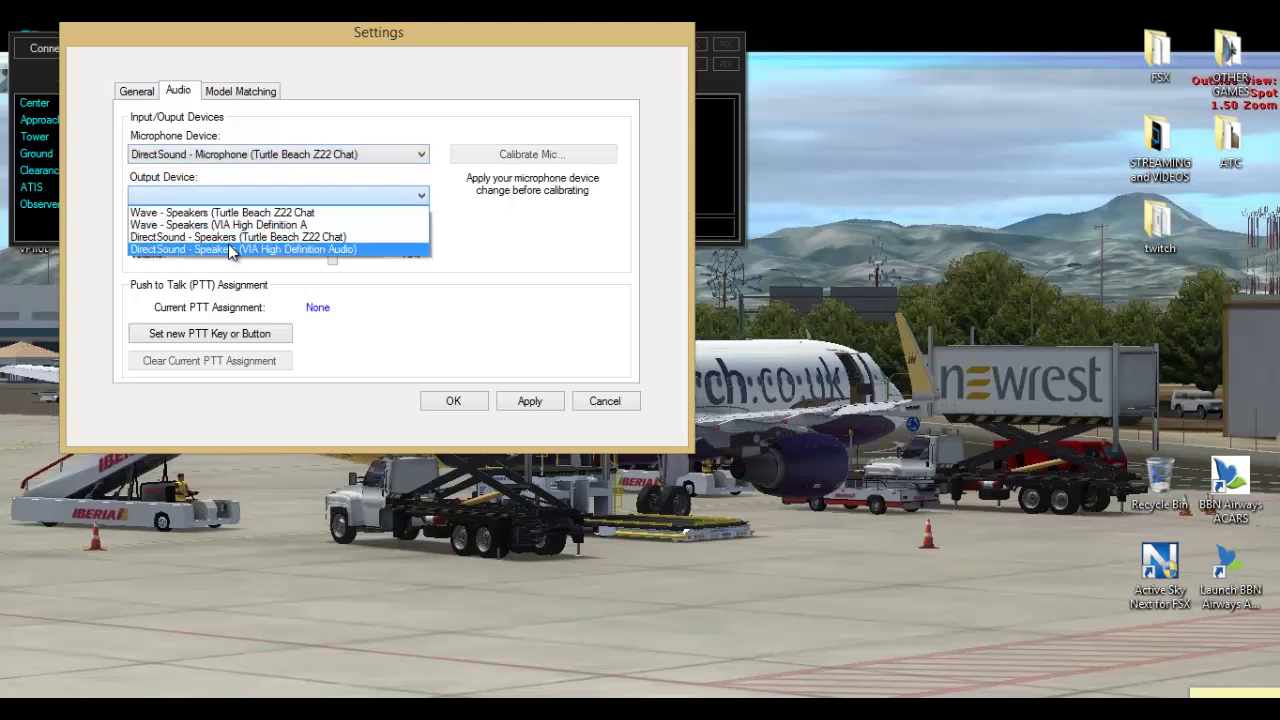
pyautogui.click(235, 237)
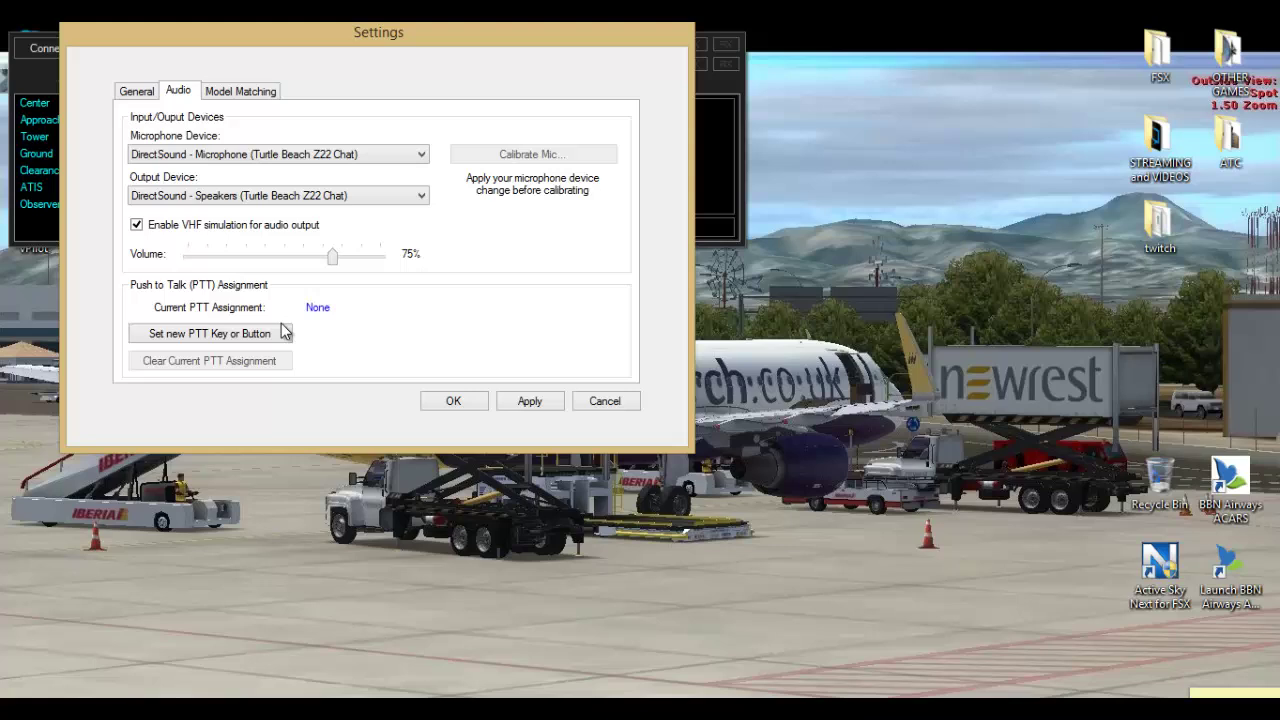
# Assign left Control as the push-to-talk key.
pyautogui.click(266, 343)
pyautogui.click(232, 334)
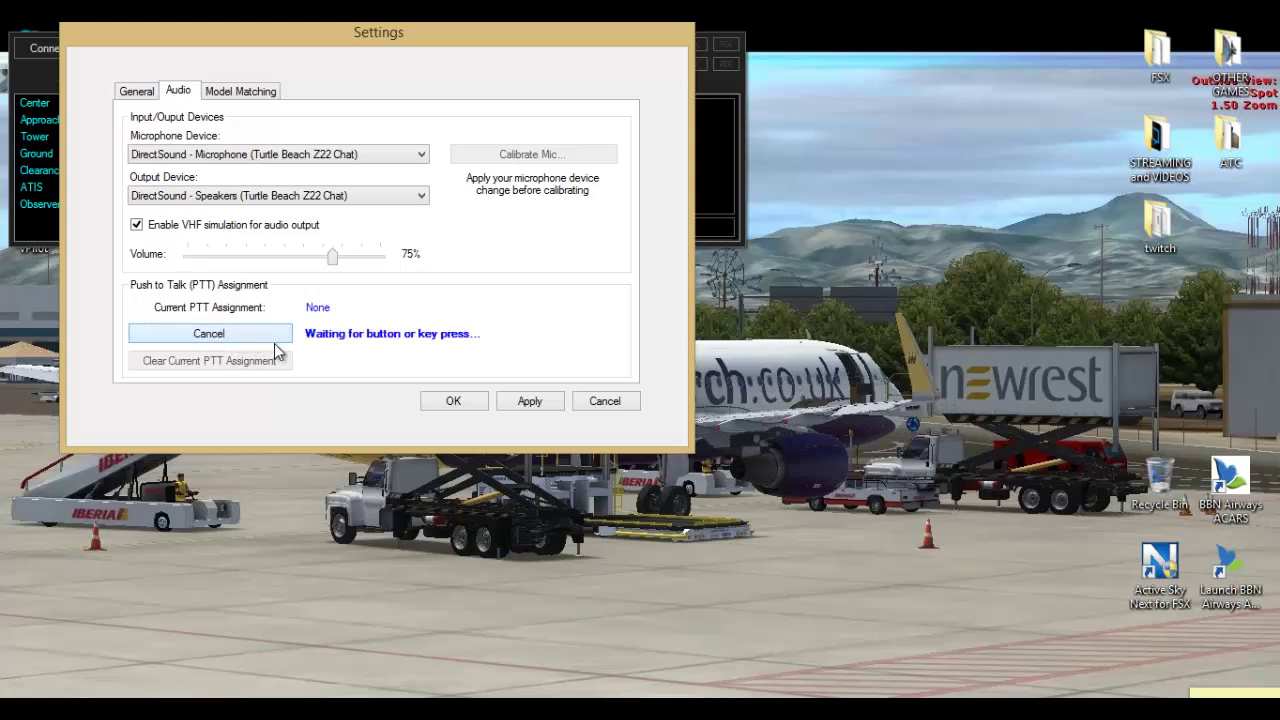
pyautogui.press('ctrl')
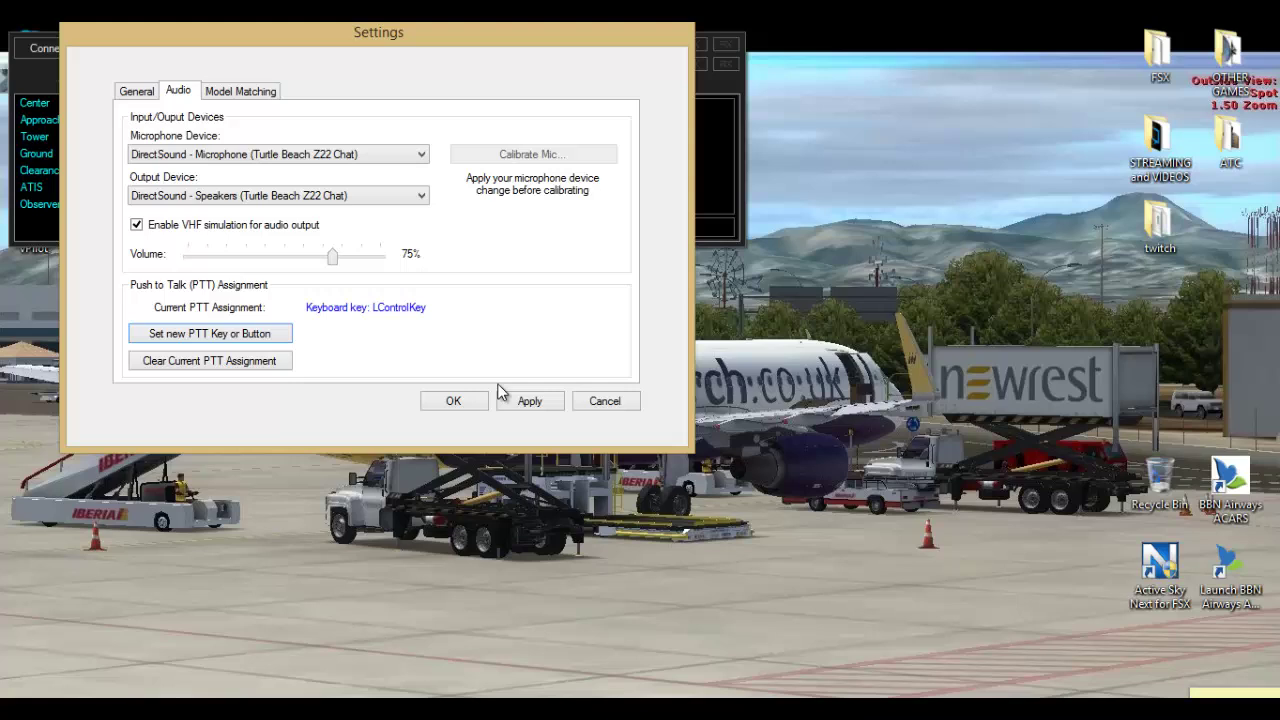
# Apply the settings, dismiss the error, and tick several rule sets under Model Matching.
pyautogui.click(532, 402)
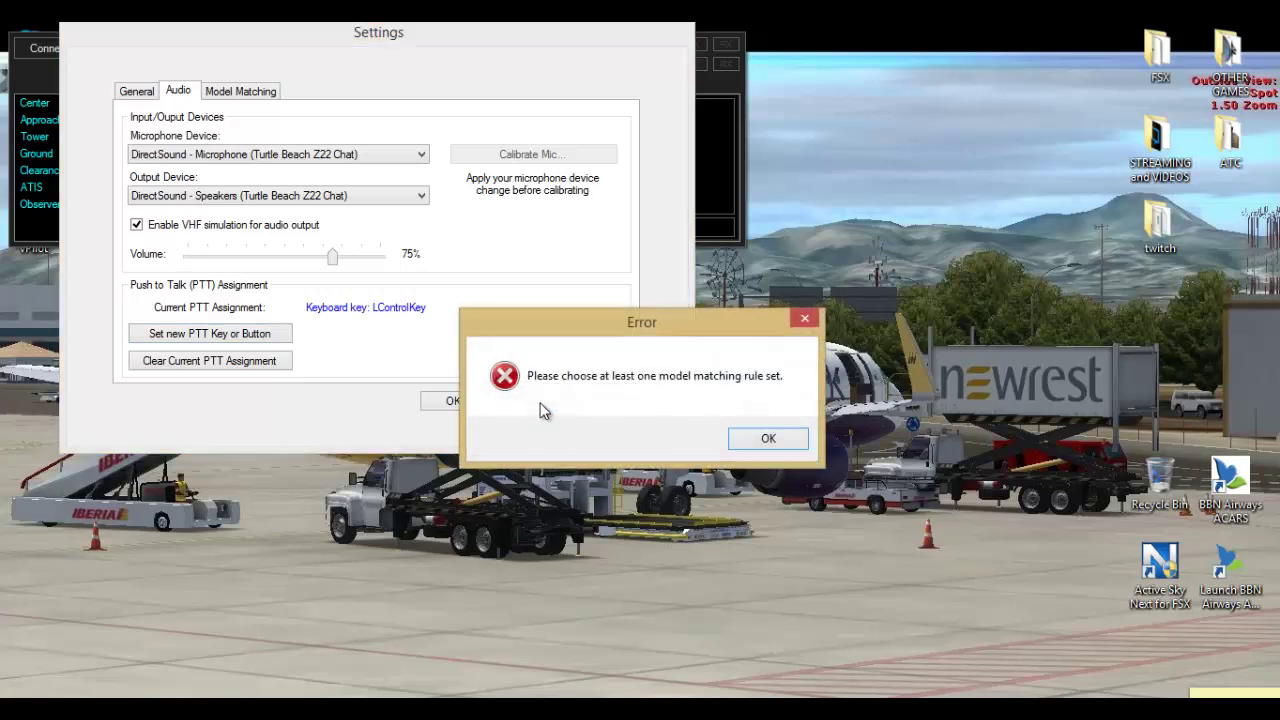
pyautogui.click(768, 440)
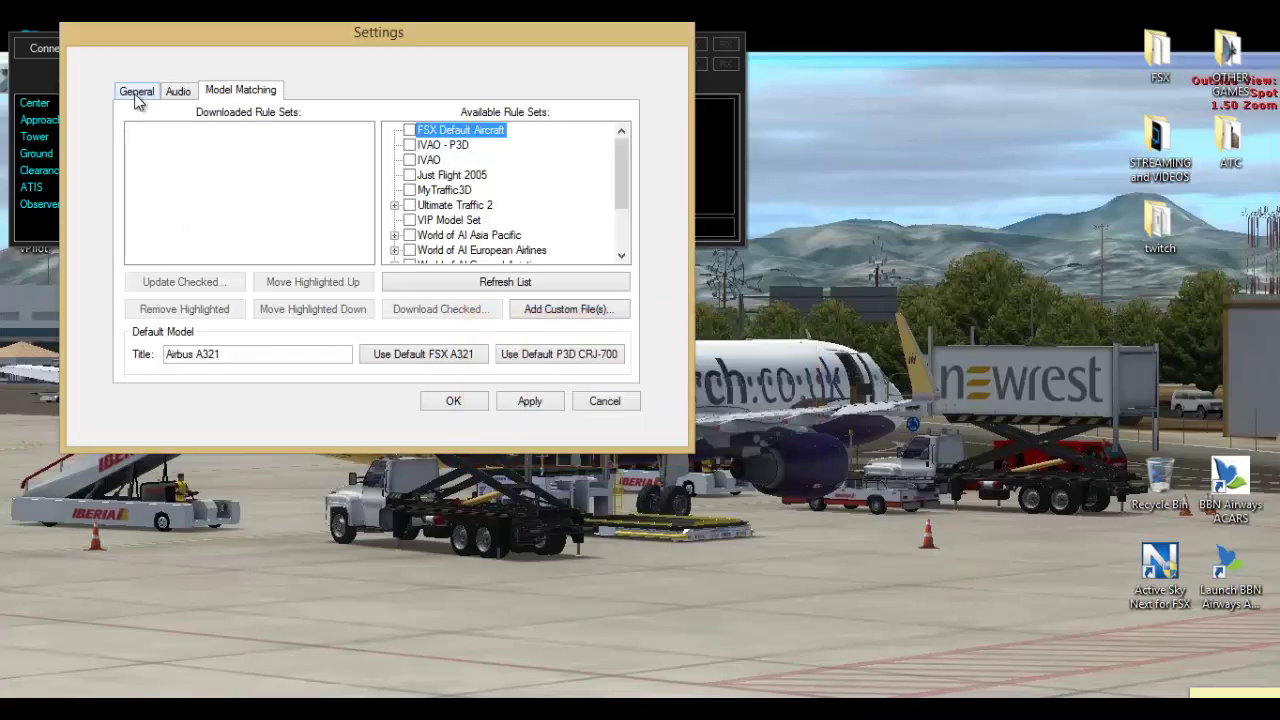
pyautogui.click(409, 130)
pyautogui.click(409, 160)
pyautogui.click(409, 175)
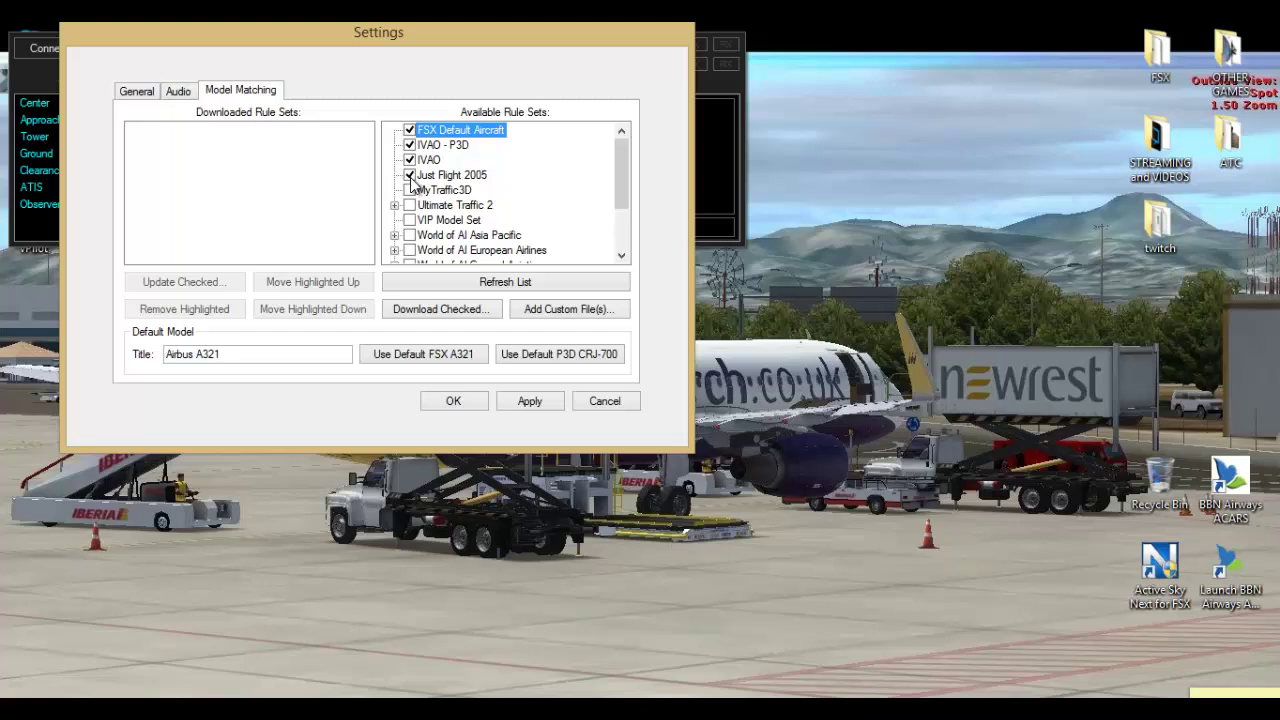
pyautogui.click(409, 190)
pyautogui.moveTo(621, 183); pyautogui.dragTo(614, 226)
pyautogui.click(409, 250)
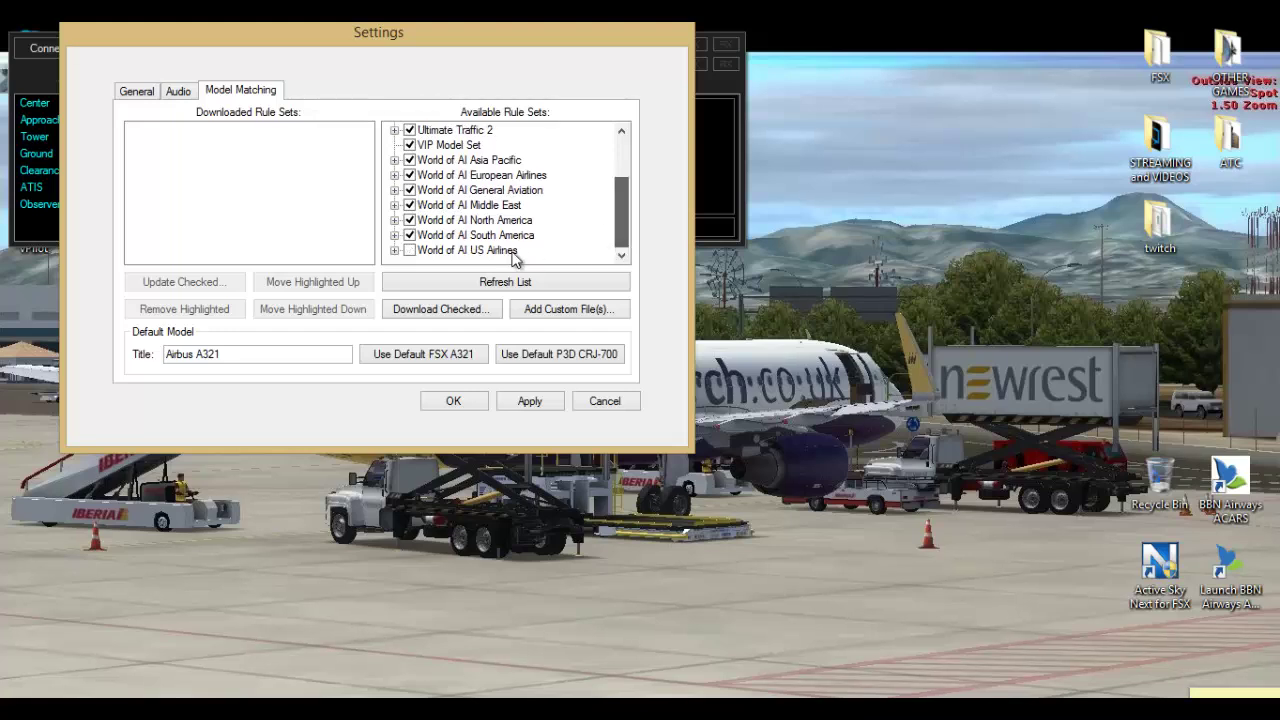
pyautogui.click(409, 250)
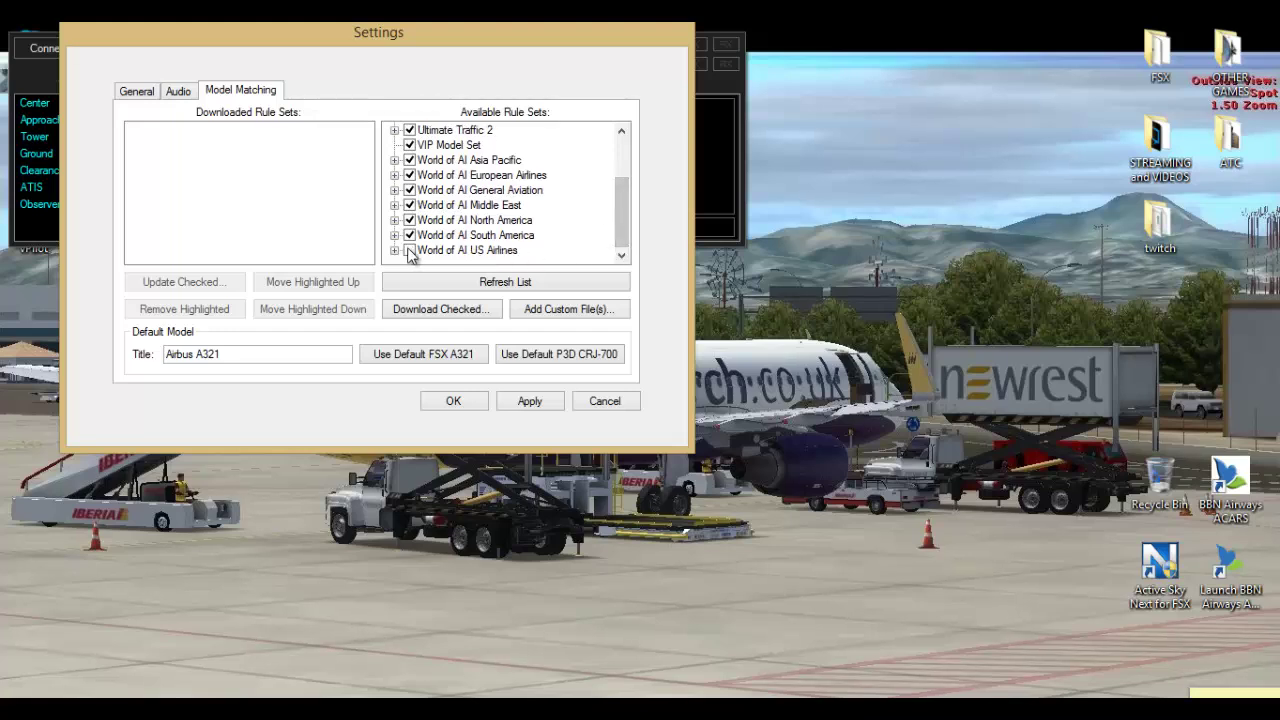
# Refresh the rule set list, tick every available set, and cancel the Add Custom File(s) picker.
pyautogui.click(524, 286)
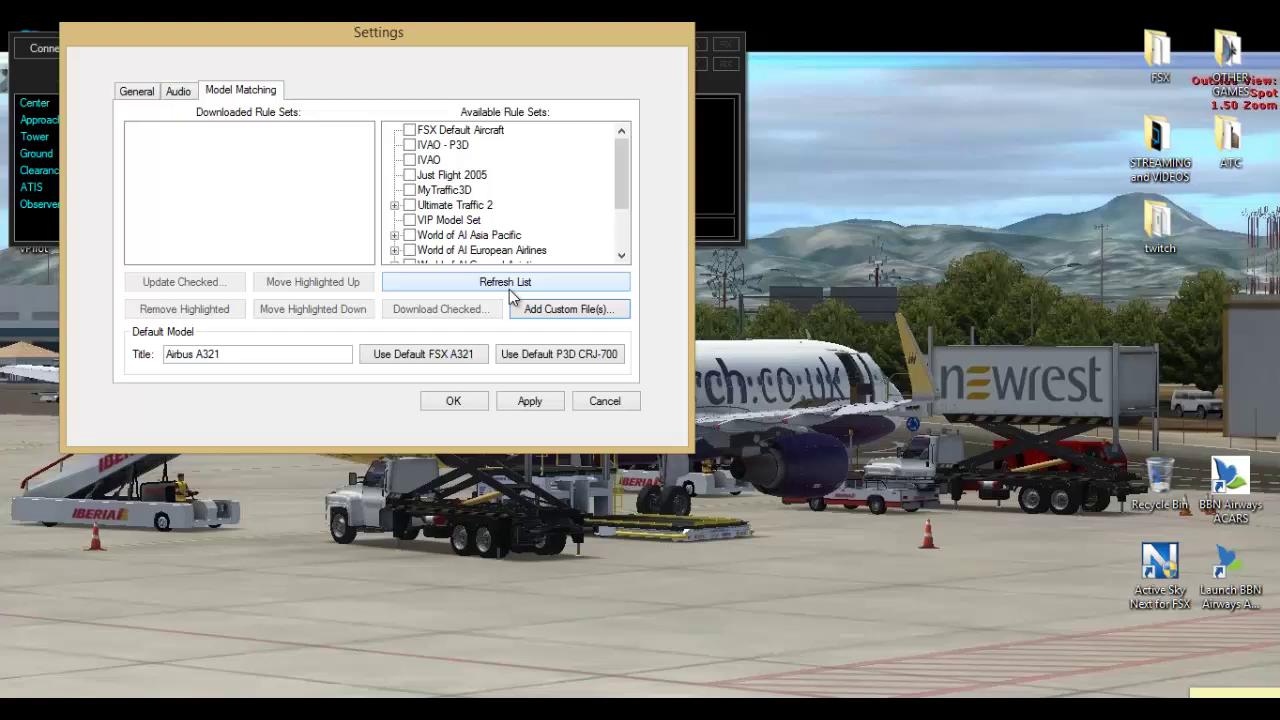
pyautogui.click(409, 130)
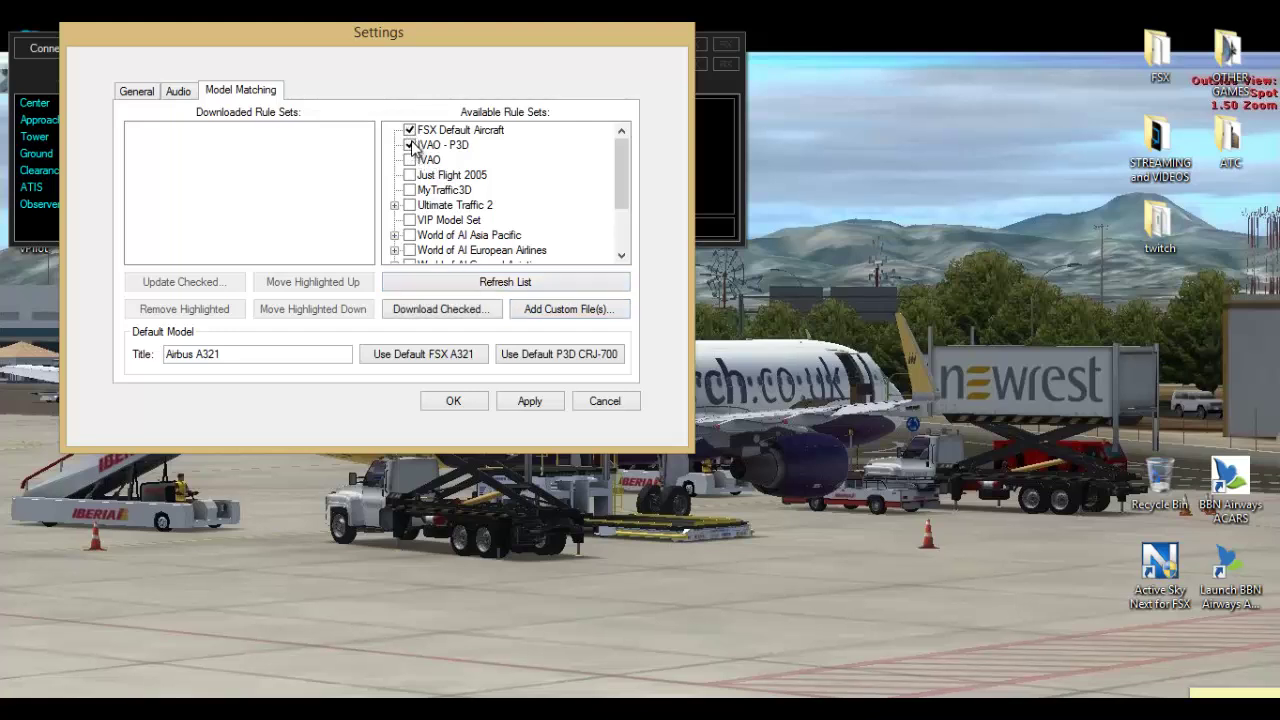
pyautogui.click(409, 160)
pyautogui.click(409, 175)
pyautogui.click(409, 190)
pyautogui.moveTo(625, 190); pyautogui.dragTo(622, 225)
pyautogui.click(409, 190)
pyautogui.click(409, 205)
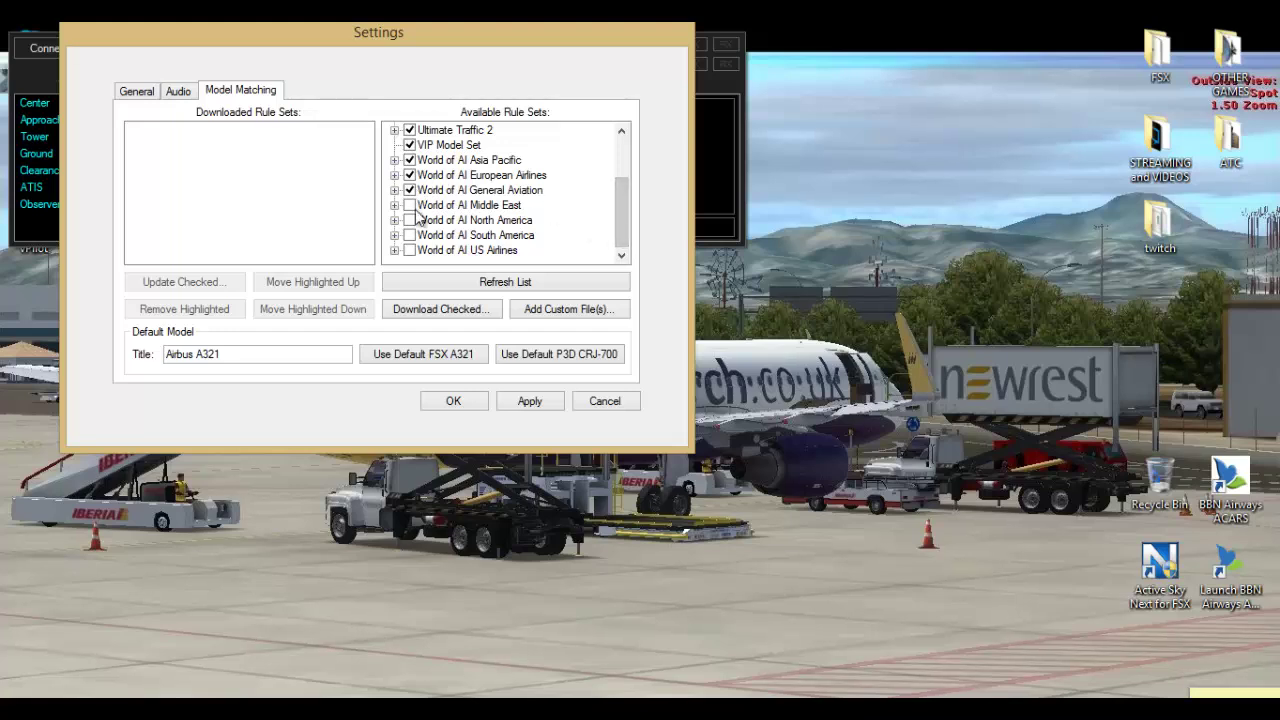
pyautogui.click(409, 220)
pyautogui.click(409, 235)
pyautogui.click(409, 250)
pyautogui.click(540, 311)
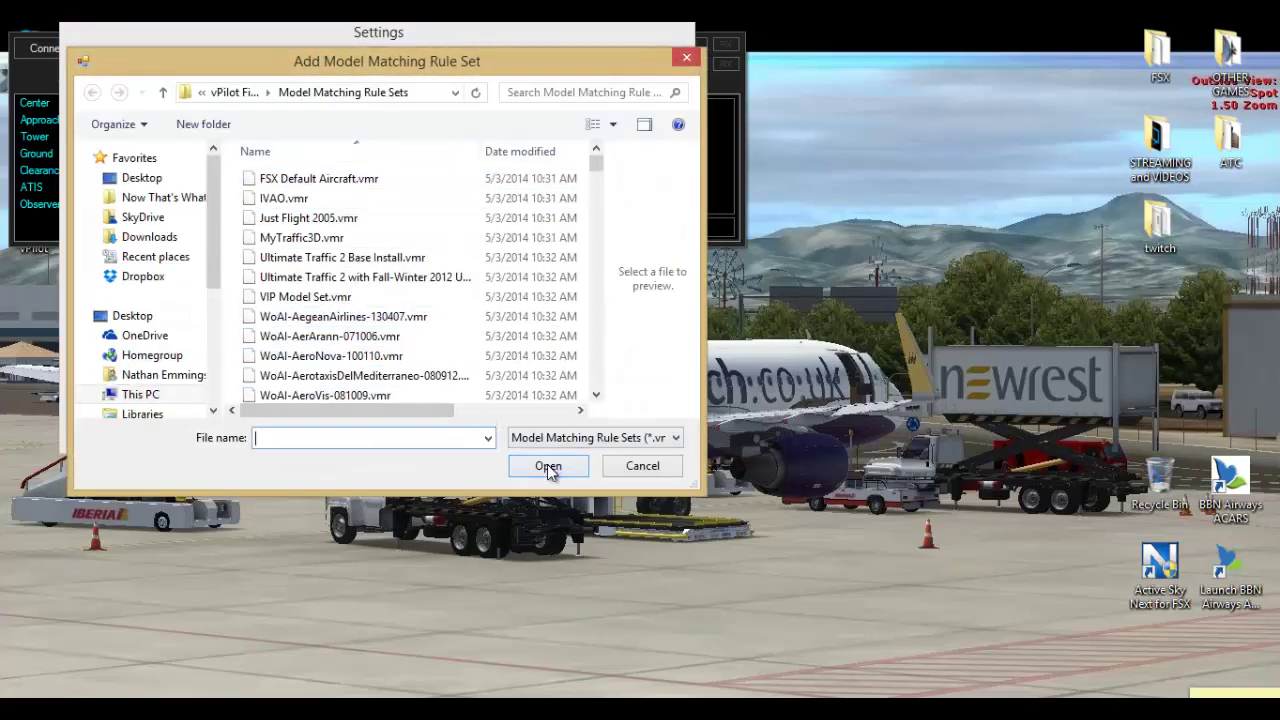
pyautogui.click(643, 467)
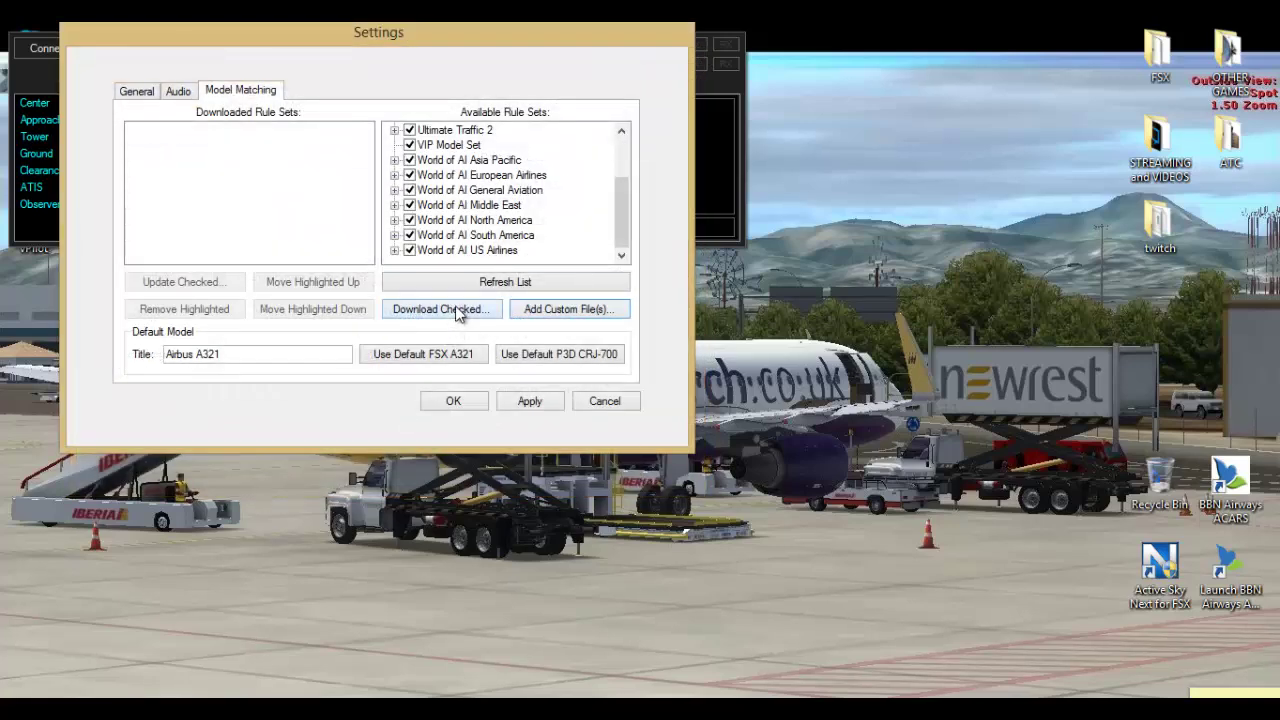
# Download the checked rule sets, confirming with Yes, and move the progress box aside until done.
pyautogui.click(440, 309)
pyautogui.click(665, 437)
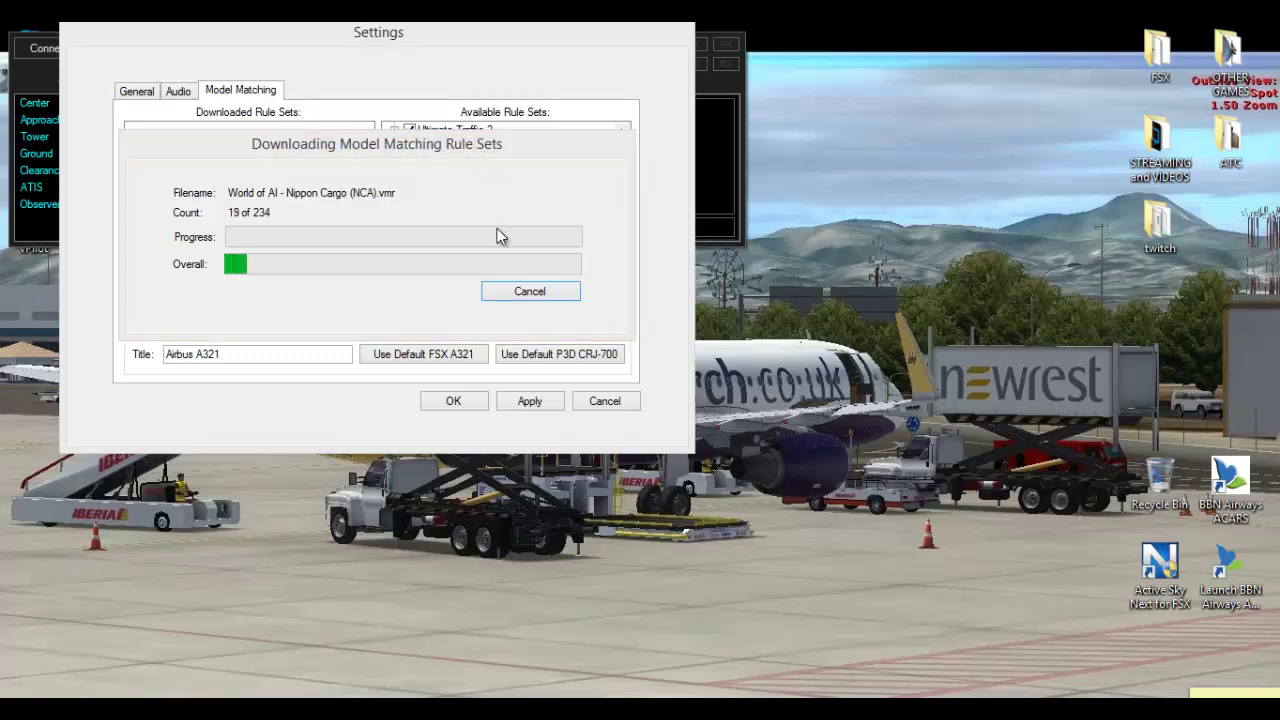
pyautogui.moveTo(500, 160)
pyautogui.mouseDown()
pyautogui.moveTo(480, 218)
pyautogui.moveTo(480, 455)
pyautogui.moveTo(431, 428)
pyautogui.moveTo(475, 500)
pyautogui.moveTo(477, 168)
pyautogui.mouseUp()
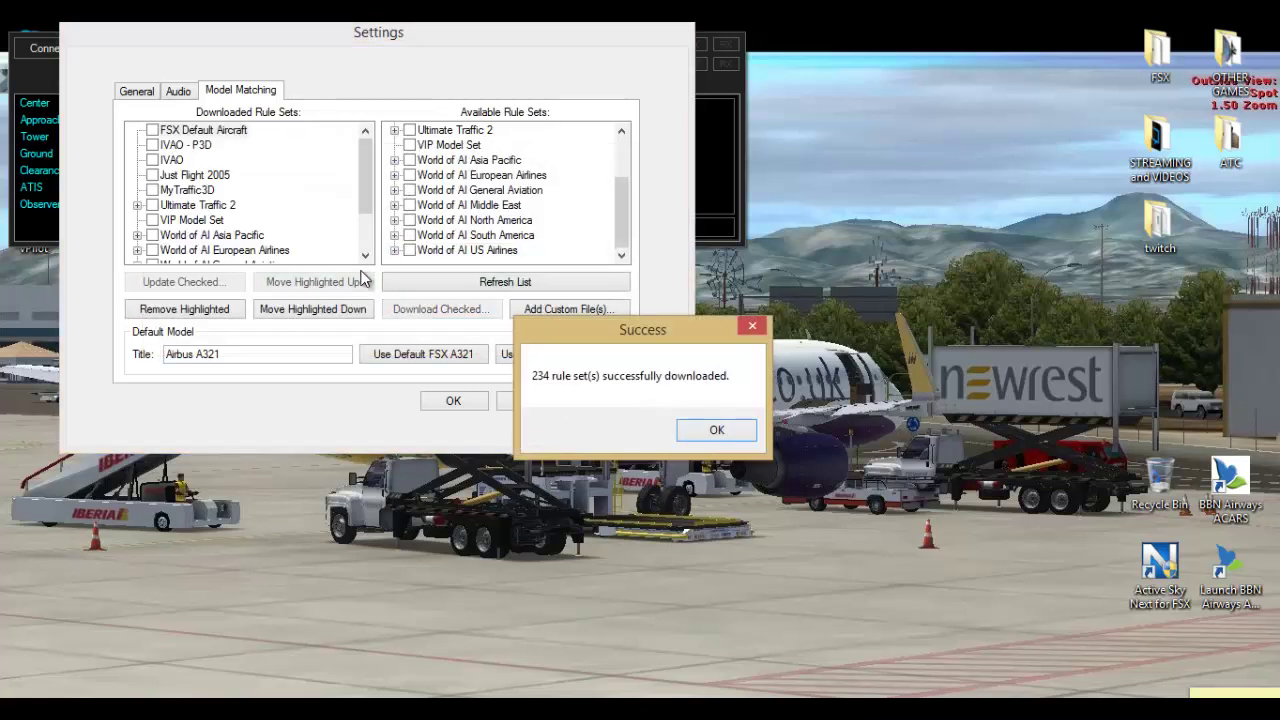
# Enable every downloaded rule set, from FSX Default Aircraft to World of AI South America.
pyautogui.click(698, 432)
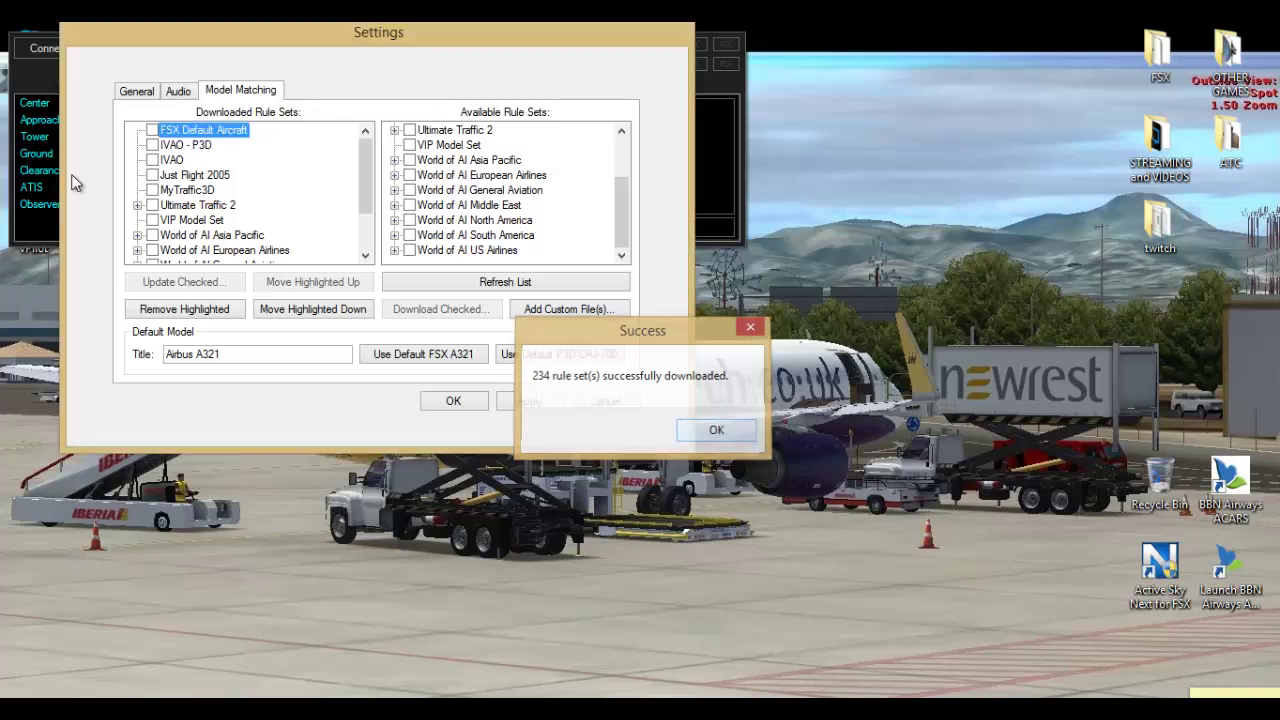
pyautogui.click(152, 130)
pyautogui.click(152, 145)
pyautogui.click(152, 160)
pyautogui.click(152, 175)
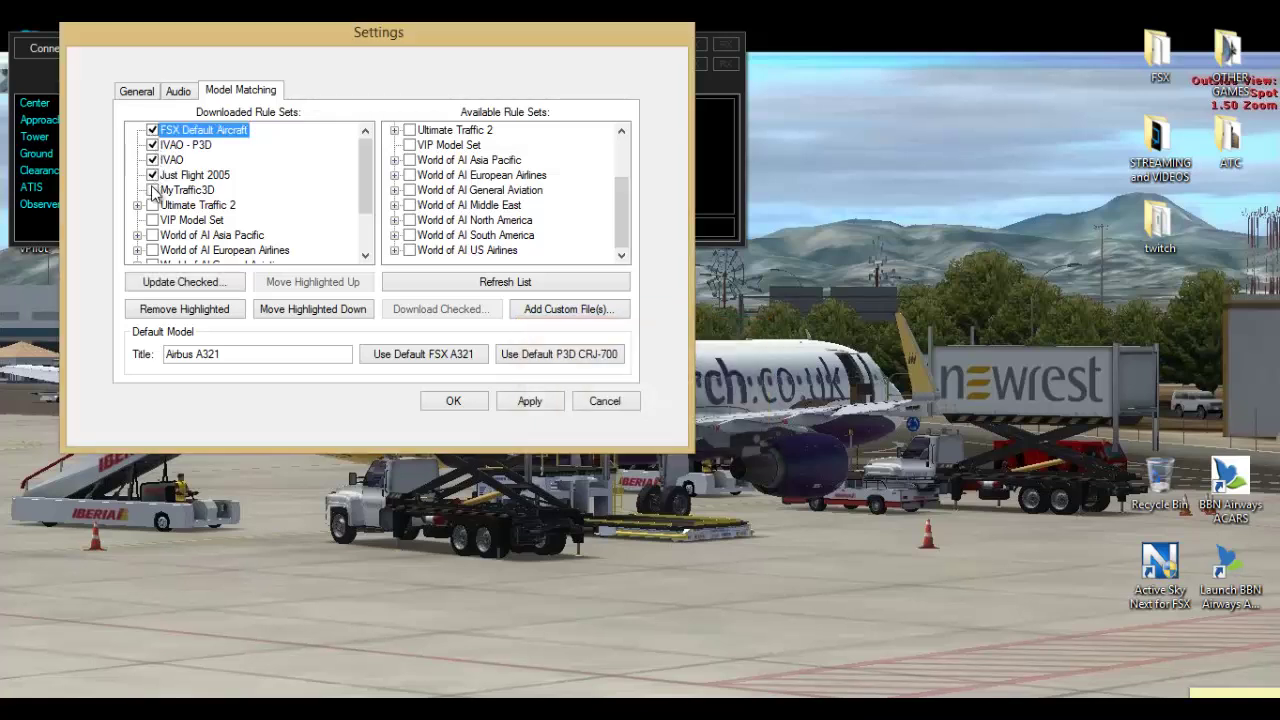
pyautogui.click(152, 190)
pyautogui.click(152, 205)
pyautogui.click(152, 220)
pyautogui.click(152, 235)
pyautogui.click(152, 250)
pyautogui.moveTo(362, 213); pyautogui.dragTo(368, 242)
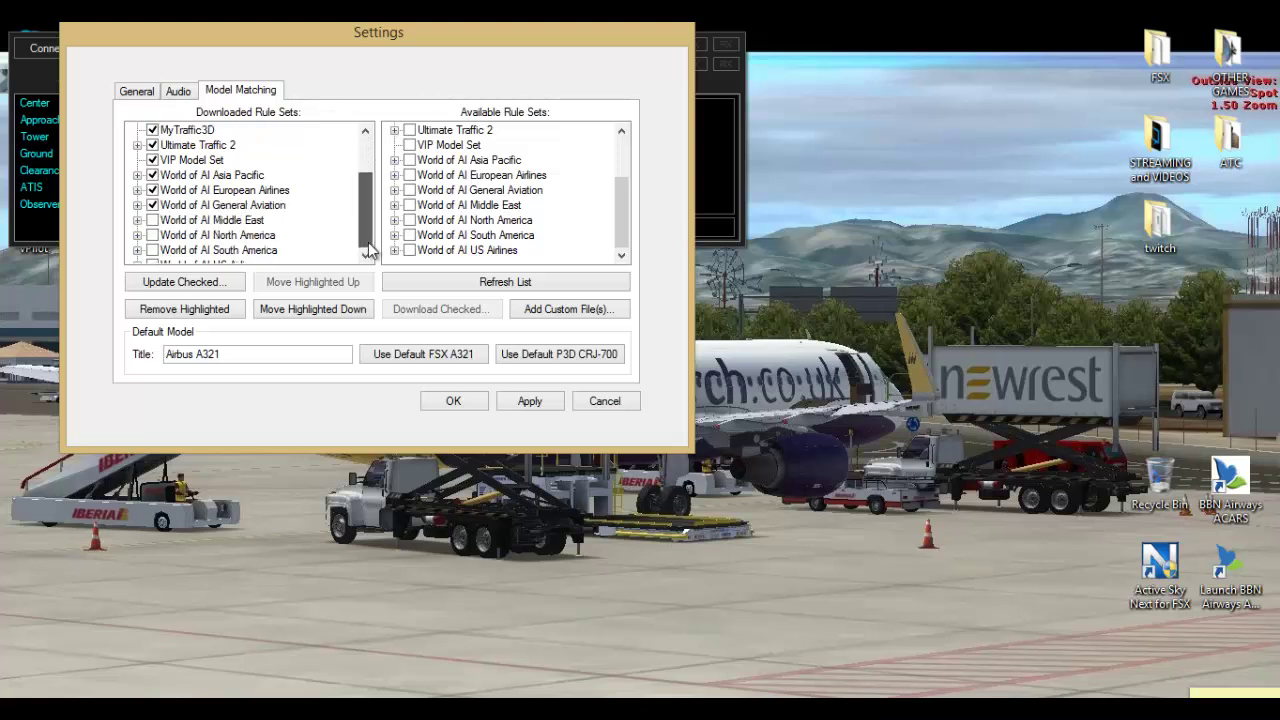
pyautogui.click(152, 220)
pyautogui.click(152, 235)
pyautogui.click(156, 251)
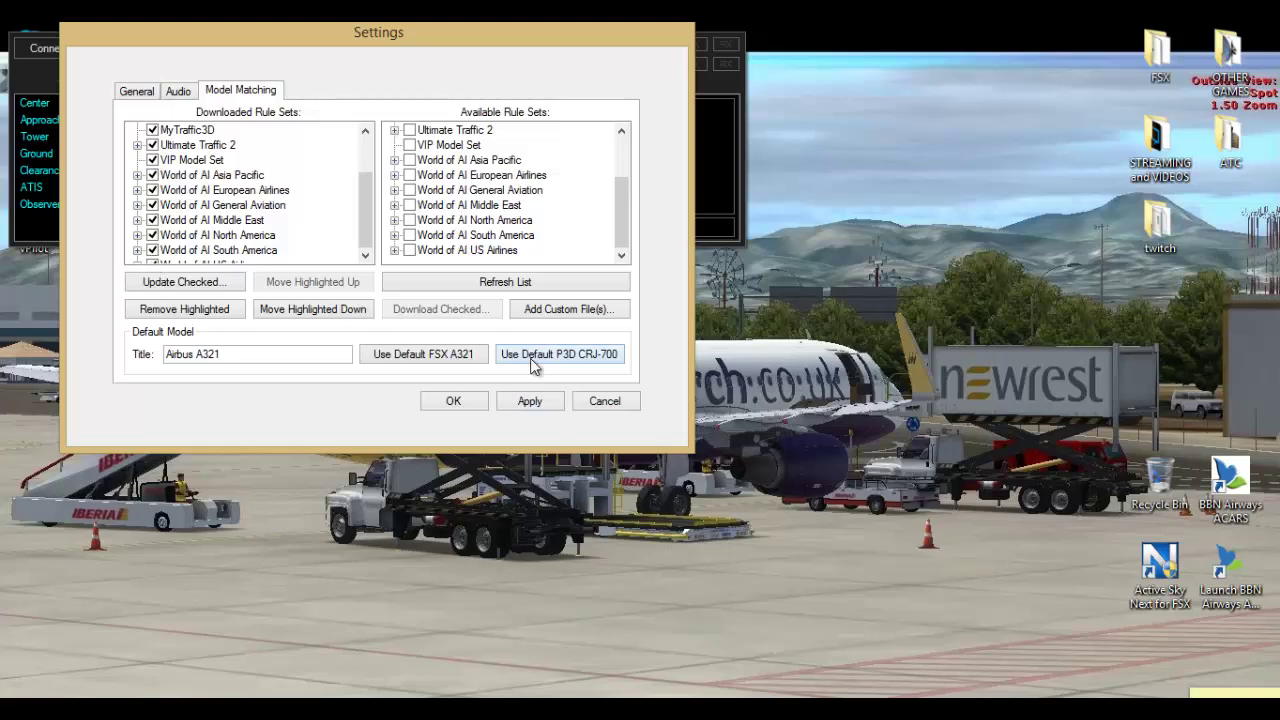
# Save the settings with Apply and OK, then bring the FSX cockpit to the front.
pyautogui.click(530, 400)
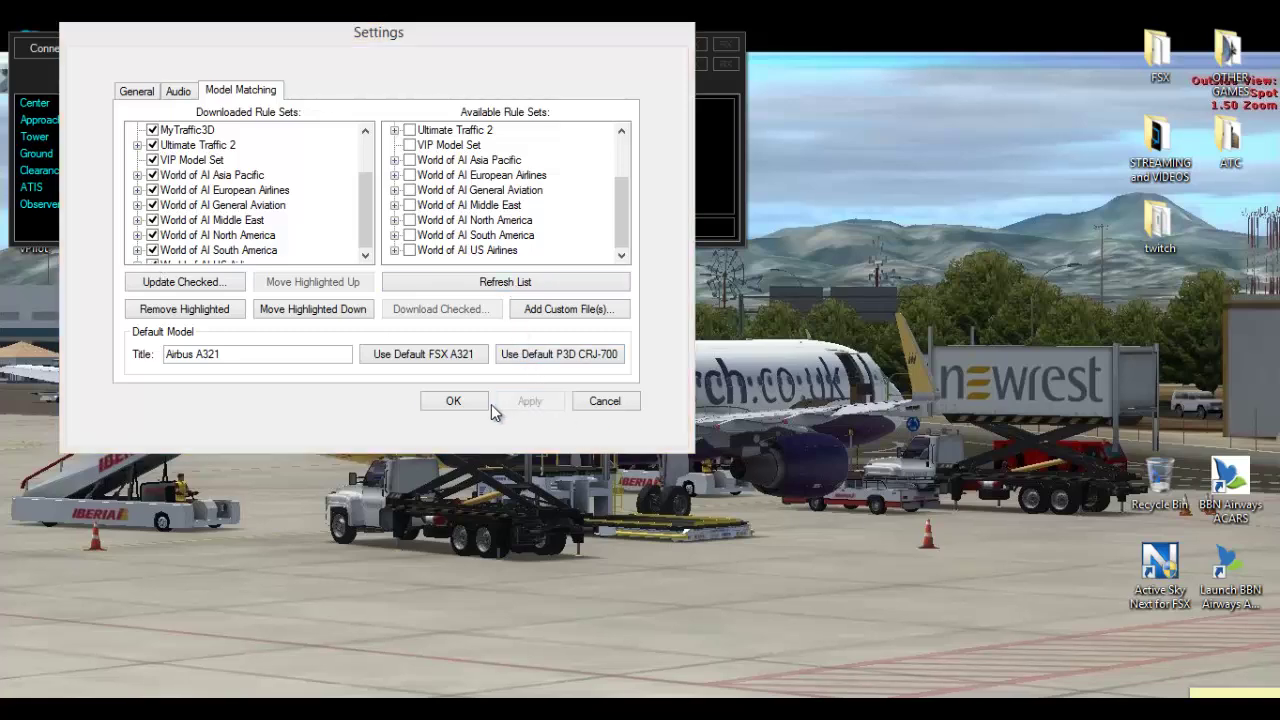
pyautogui.click(453, 400)
pyautogui.moveTo(455, 64); pyautogui.dragTo(563, 187)
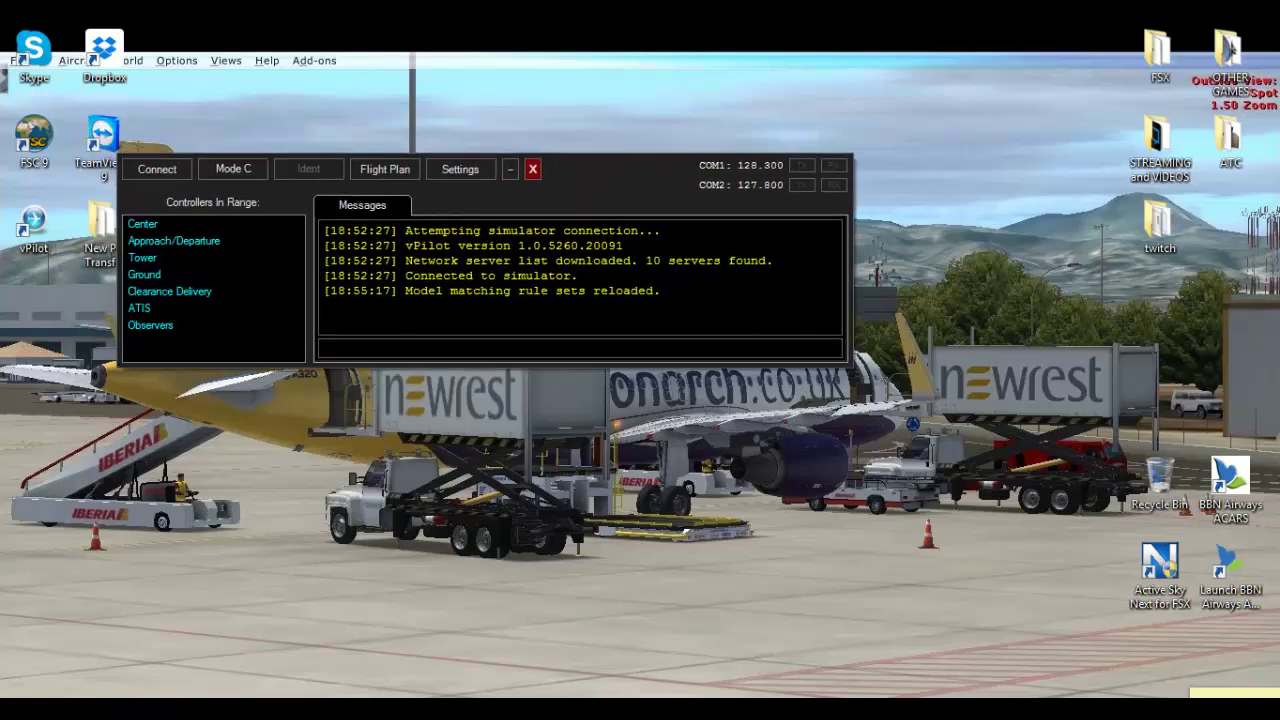
pyautogui.click(464, 628)
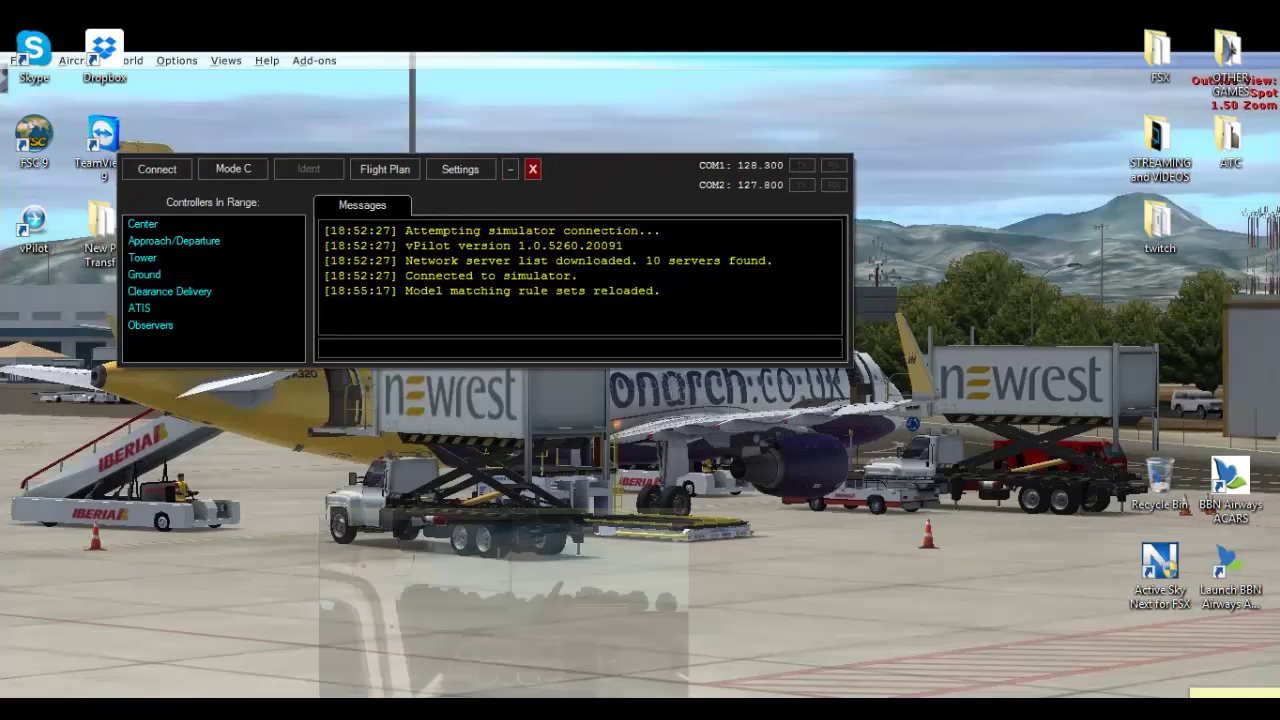
pyautogui.moveTo(728, 400); pyautogui.dragTo(757, 670)
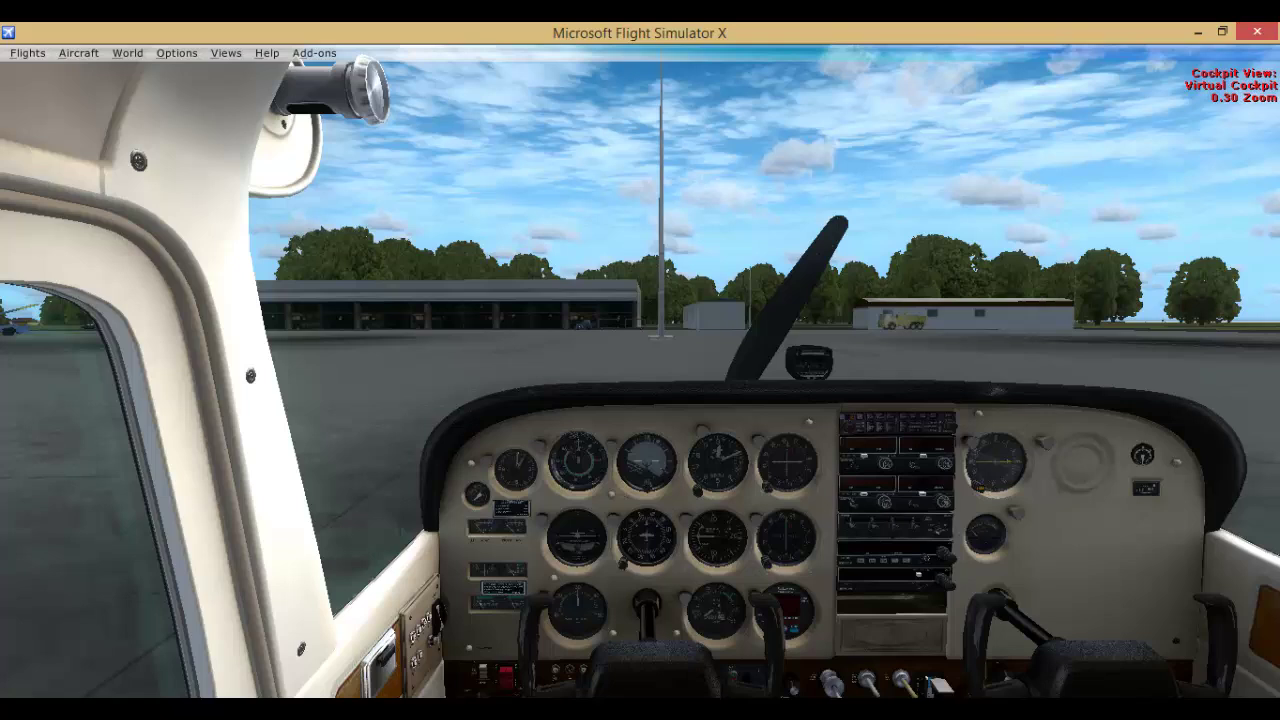
# Switch back to vPilot, open the Connect form, and enter the aircraft callsign.
pyautogui.hotkey('alt', 'Tab')
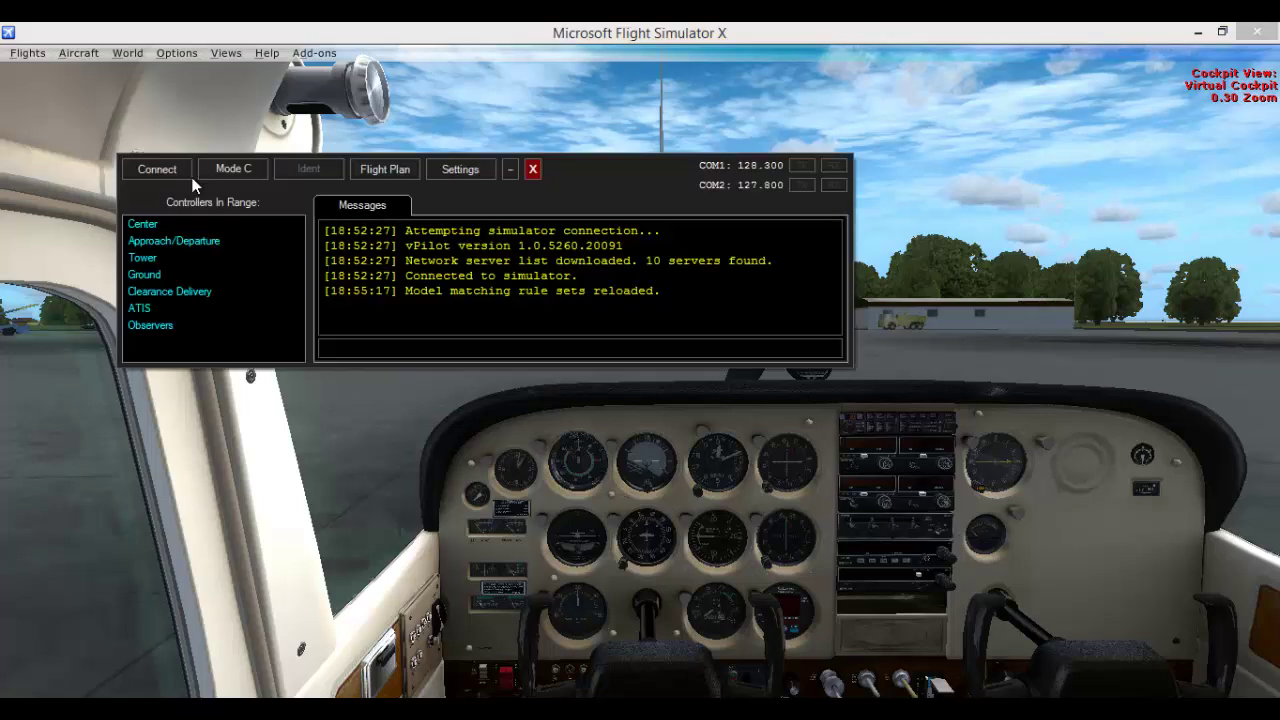
pyautogui.click(152, 171)
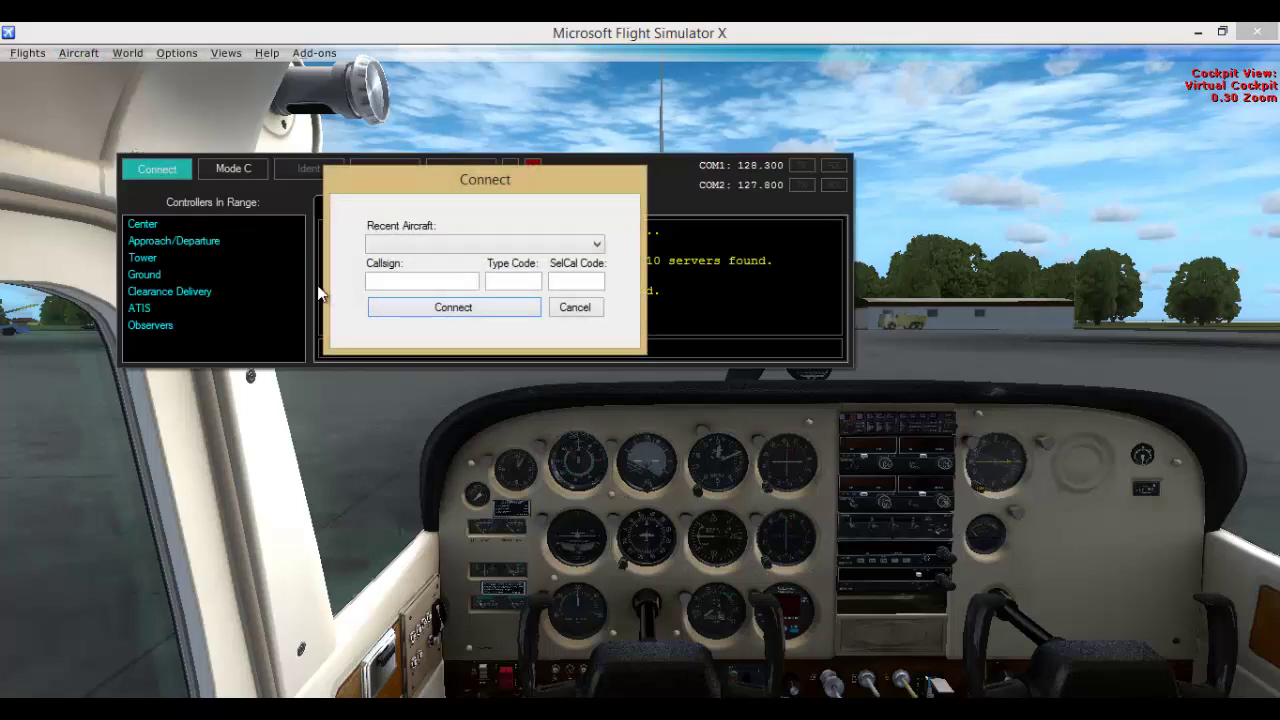
pyautogui.click(396, 247)
pyautogui.click(413, 280)
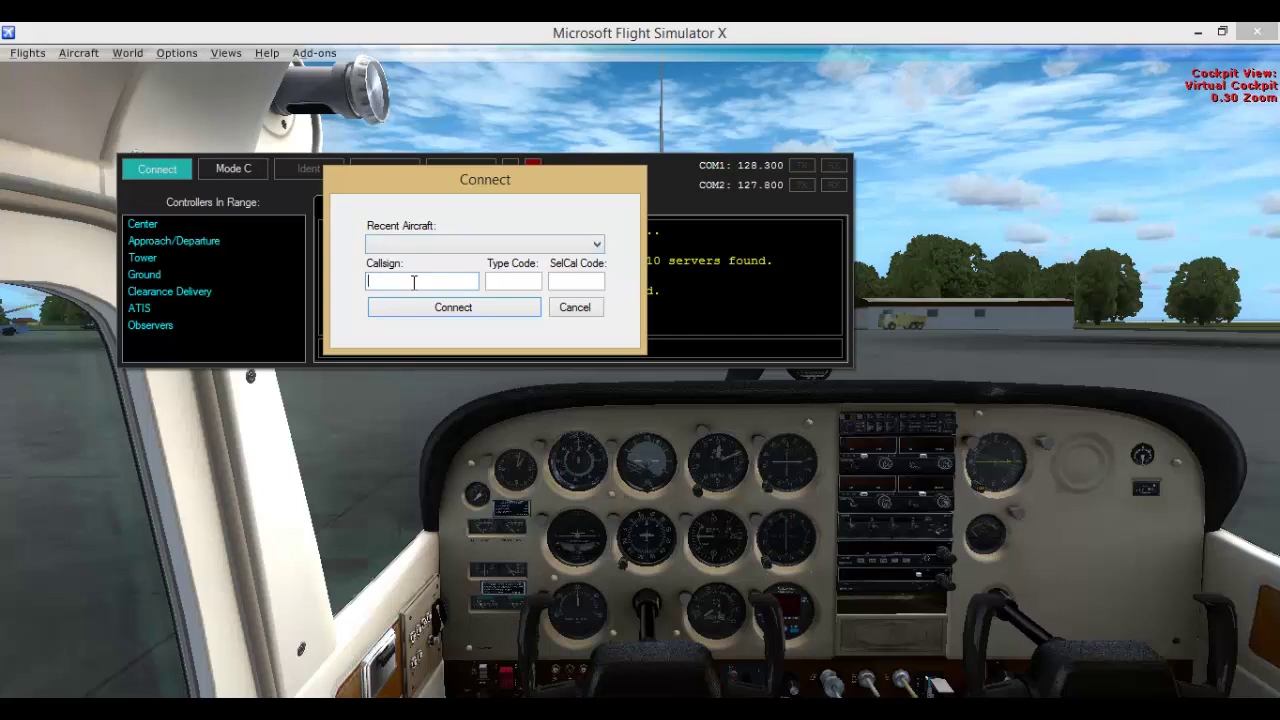
pyautogui.write('G-NJATH')
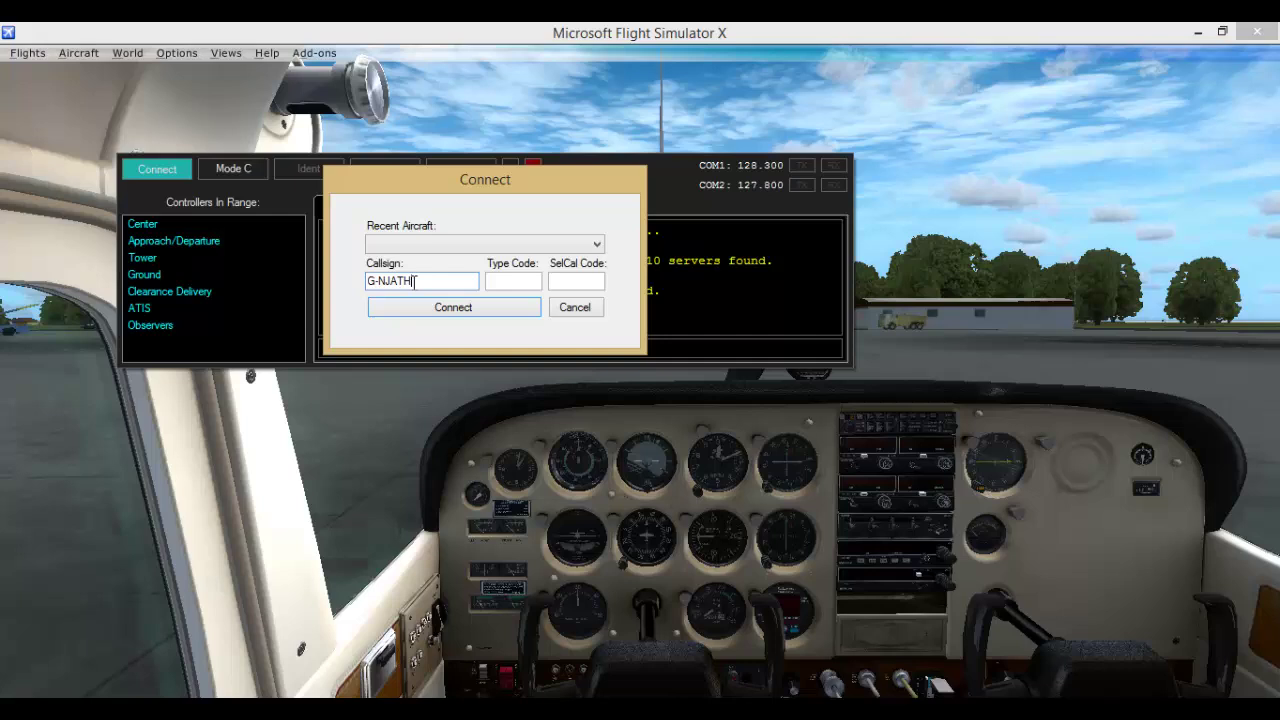
pyautogui.press('BackSpace')
pyautogui.press('BackSpace')
pyautogui.write('TH')
# Enter type code C172 and connect to the network.
pyautogui.click(526, 284)
pyautogui.write('C172')
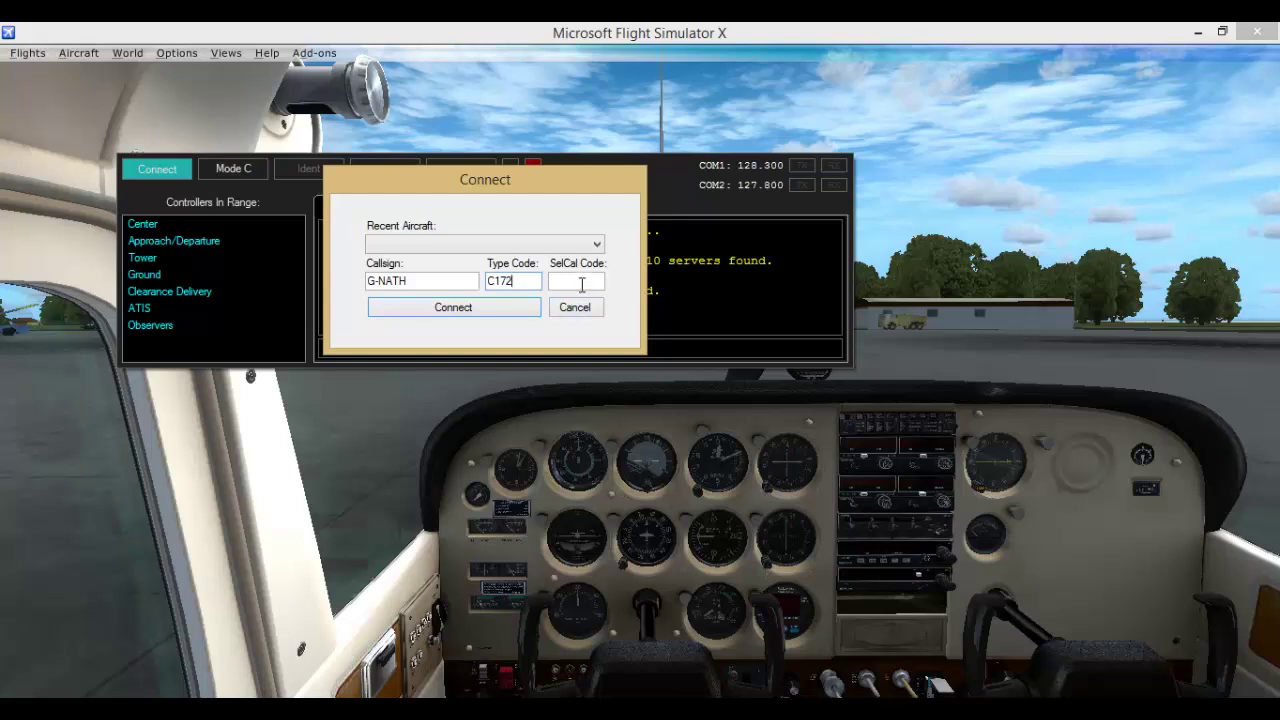
pyautogui.click(582, 284)
pyautogui.click(436, 248)
pyautogui.click(491, 262)
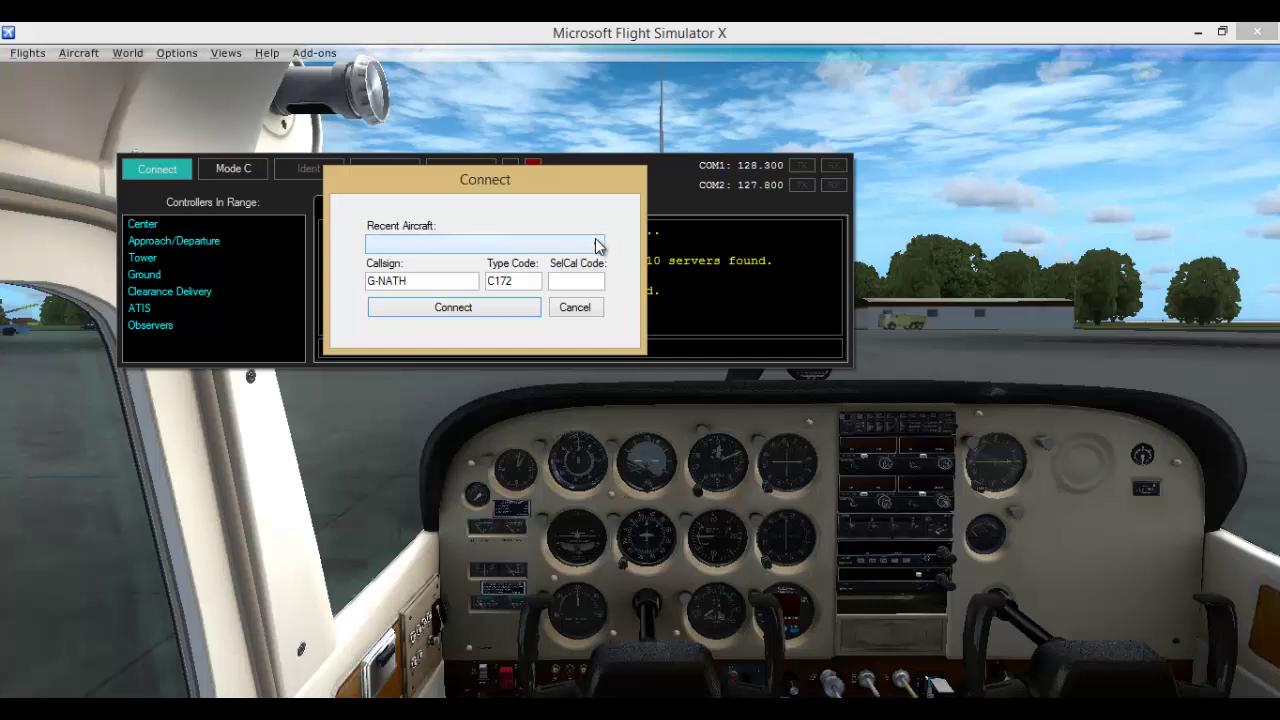
pyautogui.click(595, 244)
pyautogui.click(586, 248)
pyautogui.click(484, 316)
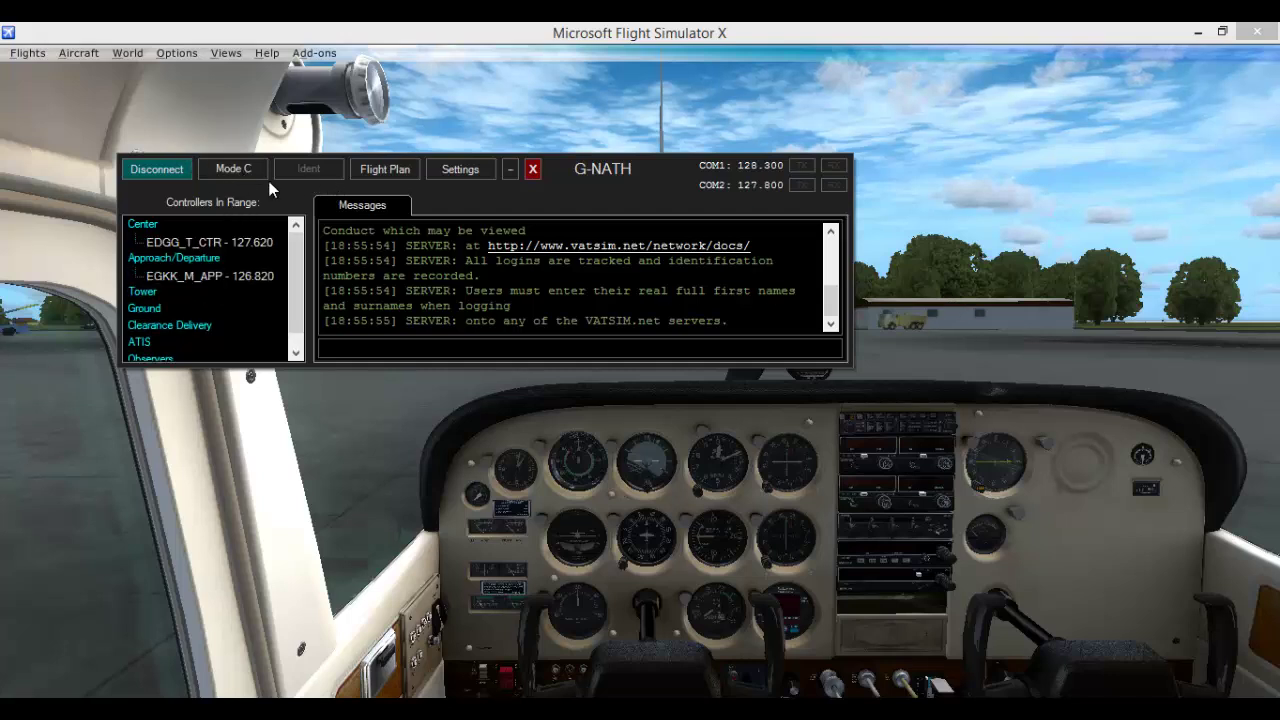
# Turn on transponder Mode C, send an ident, and open the File Flight Plan form.
pyautogui.scroll(-1, 295, 255)
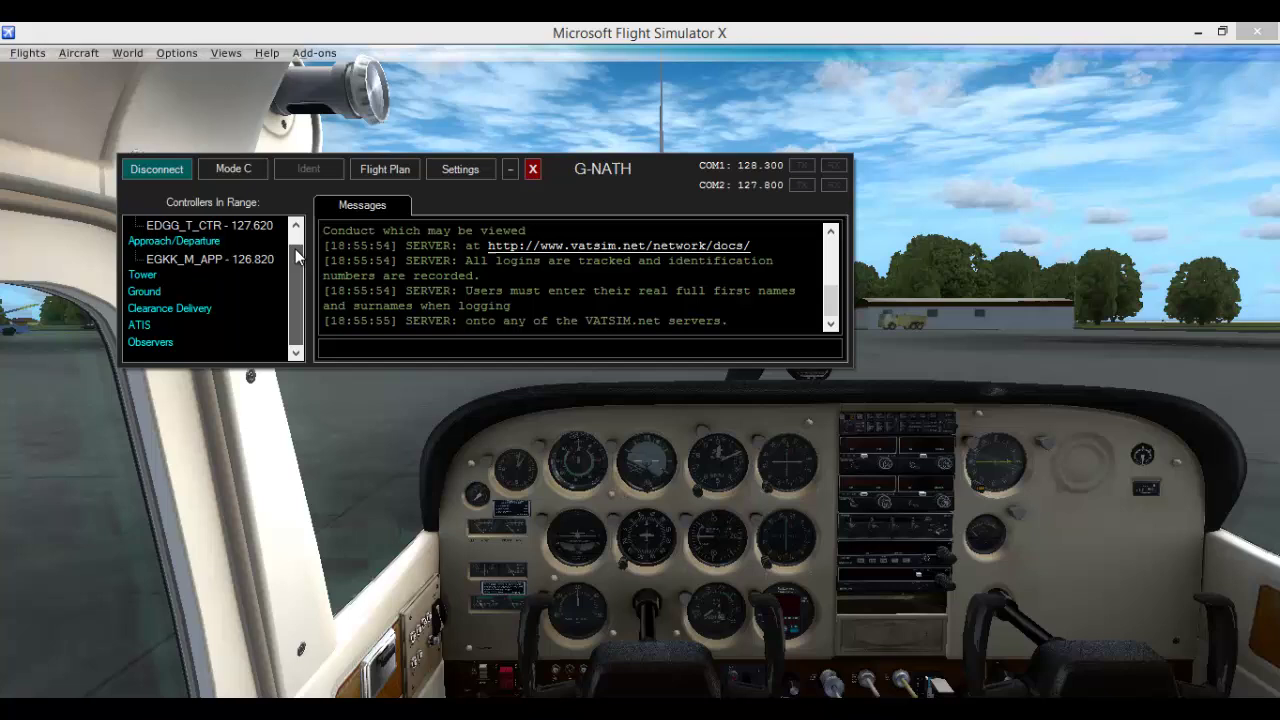
pyautogui.scroll(1, 295, 249)
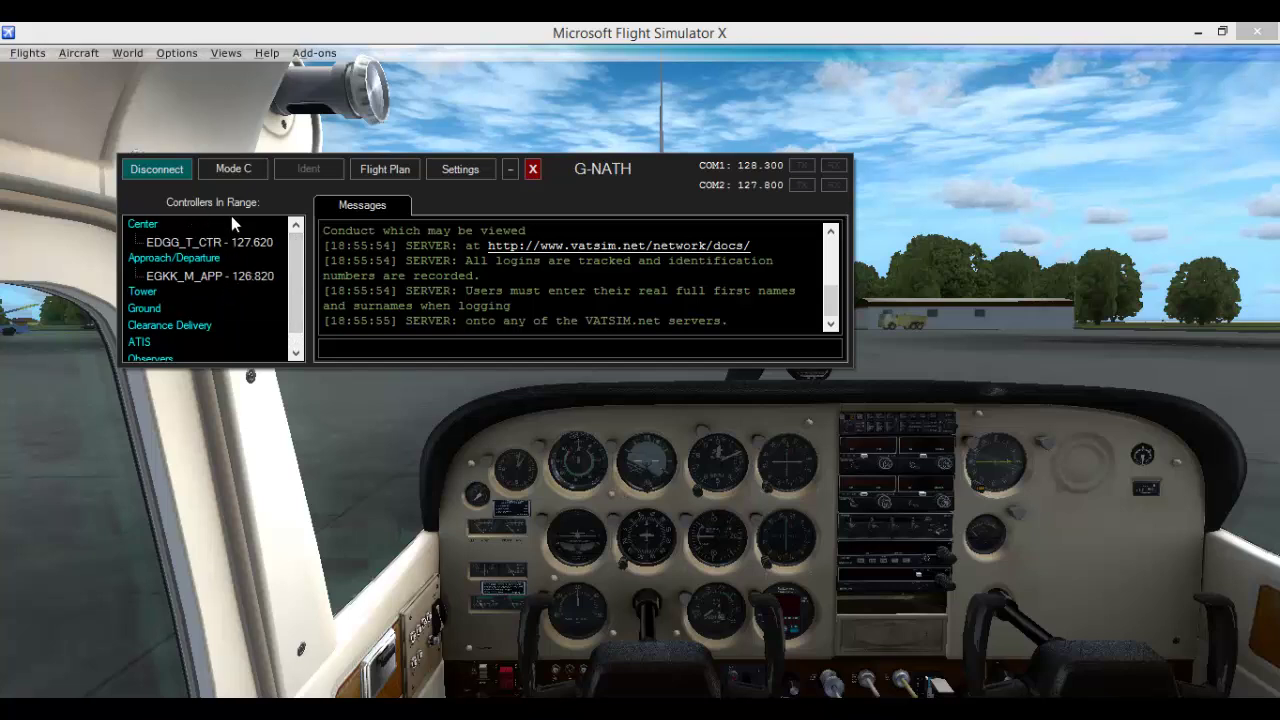
pyautogui.scroll(-2, 298, 272)
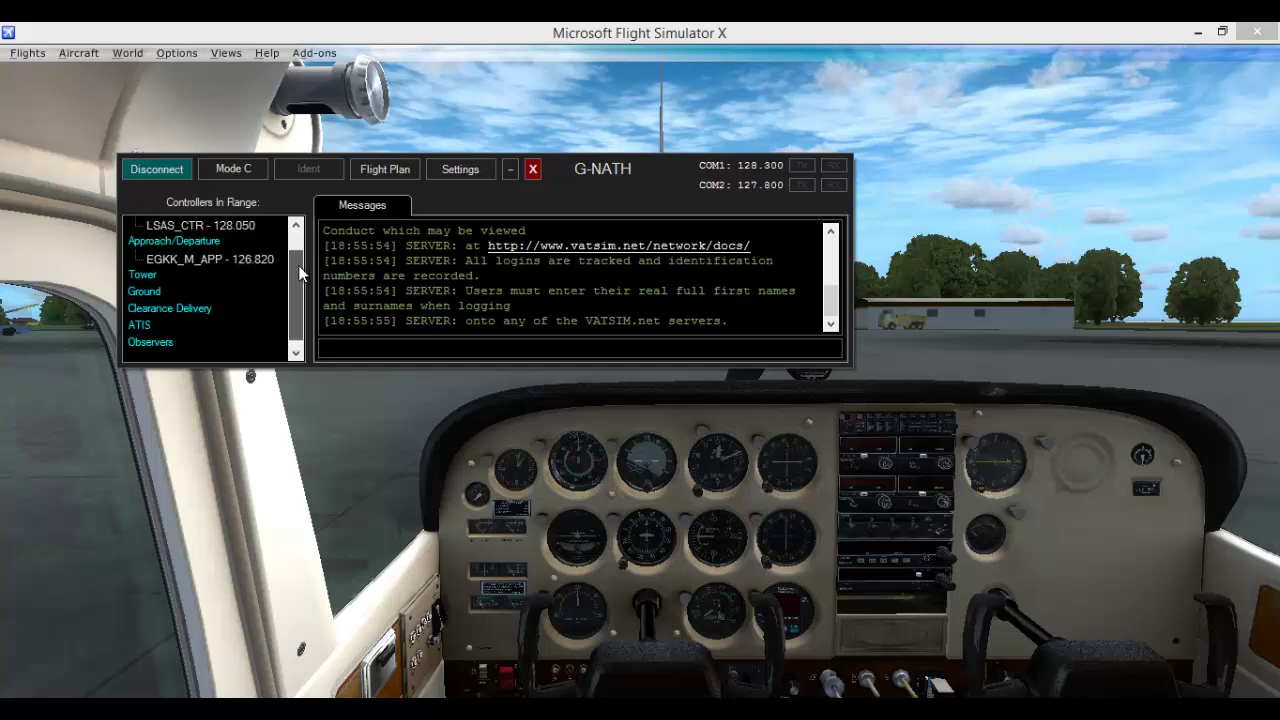
pyautogui.scroll(2, 298, 272)
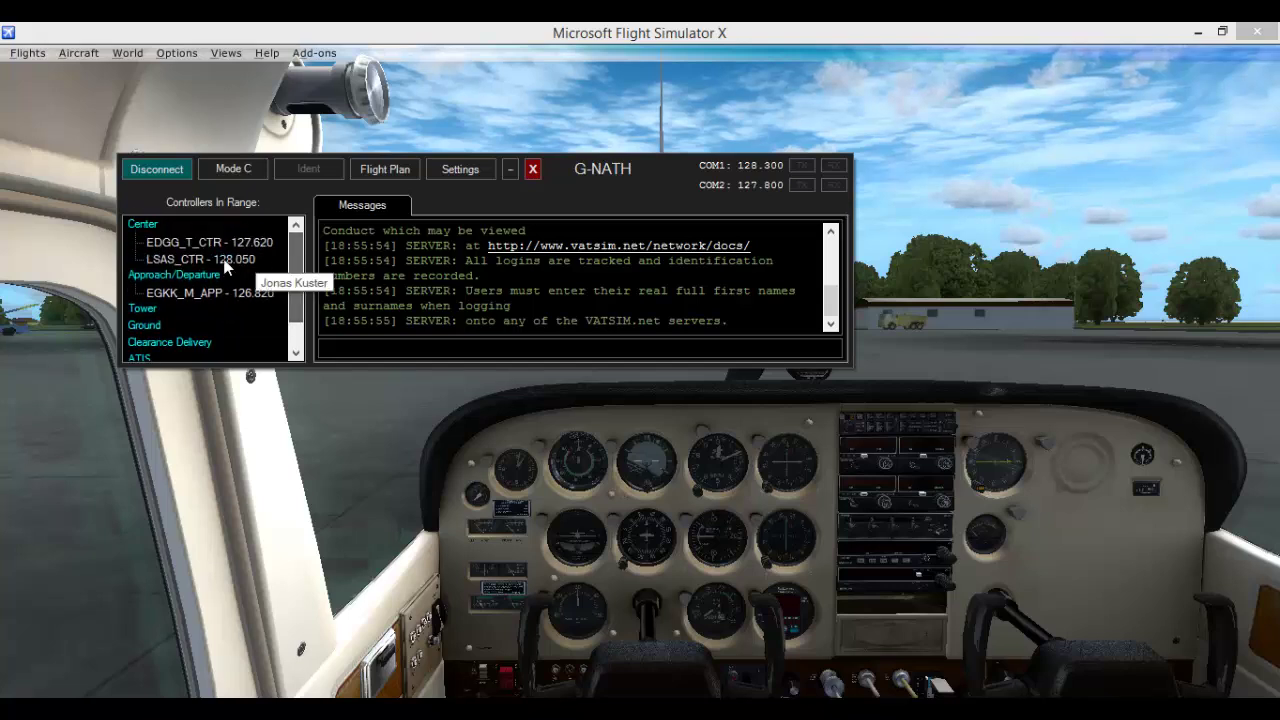
pyautogui.click(233, 169)
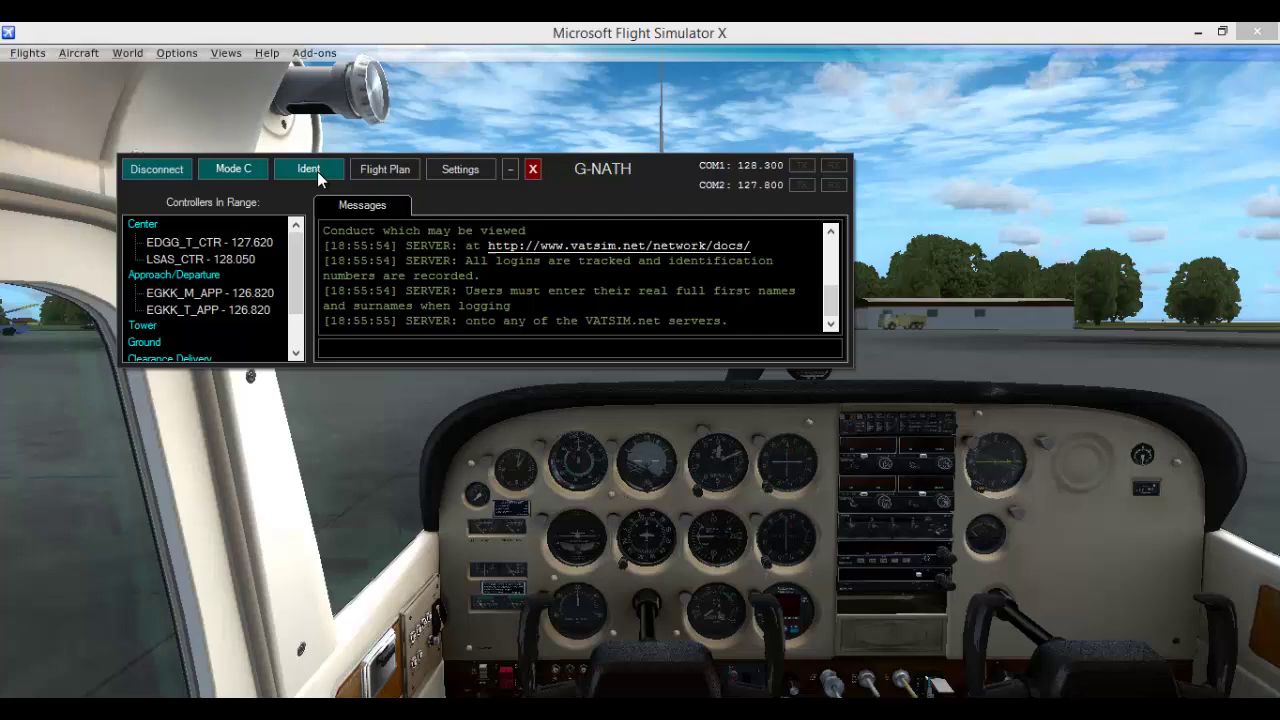
pyautogui.click(314, 173)
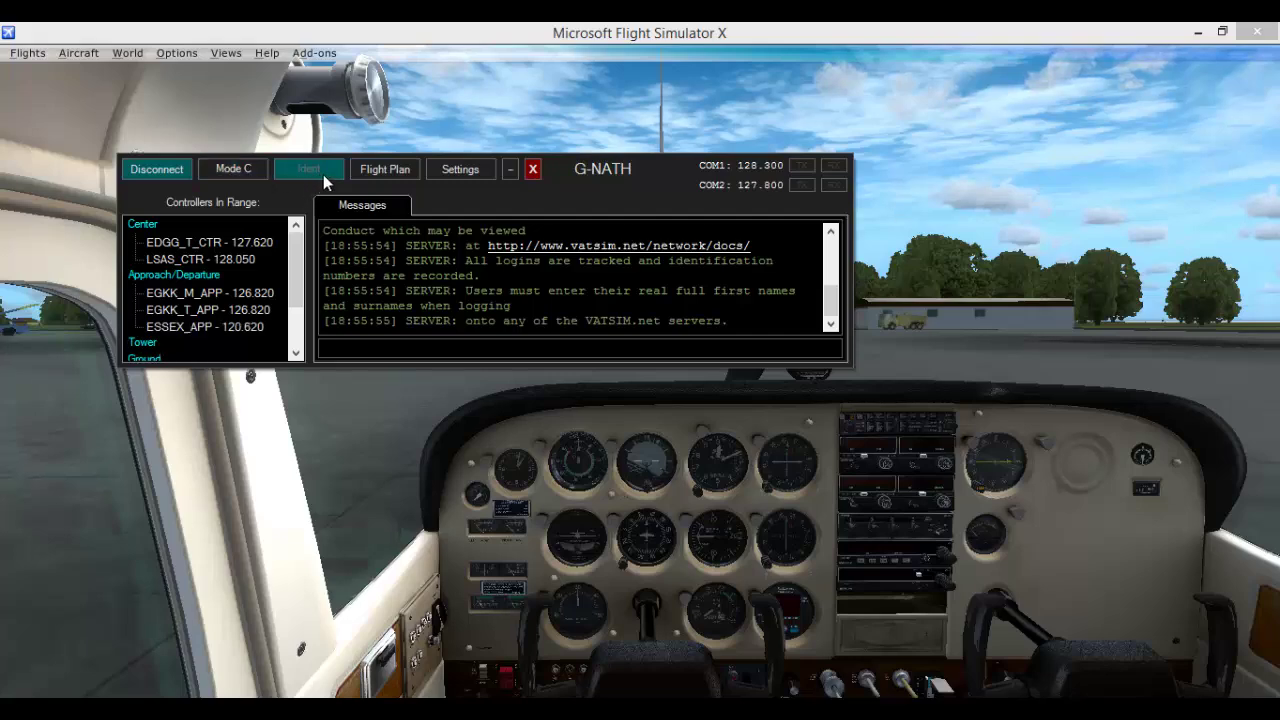
pyautogui.click(384, 168)
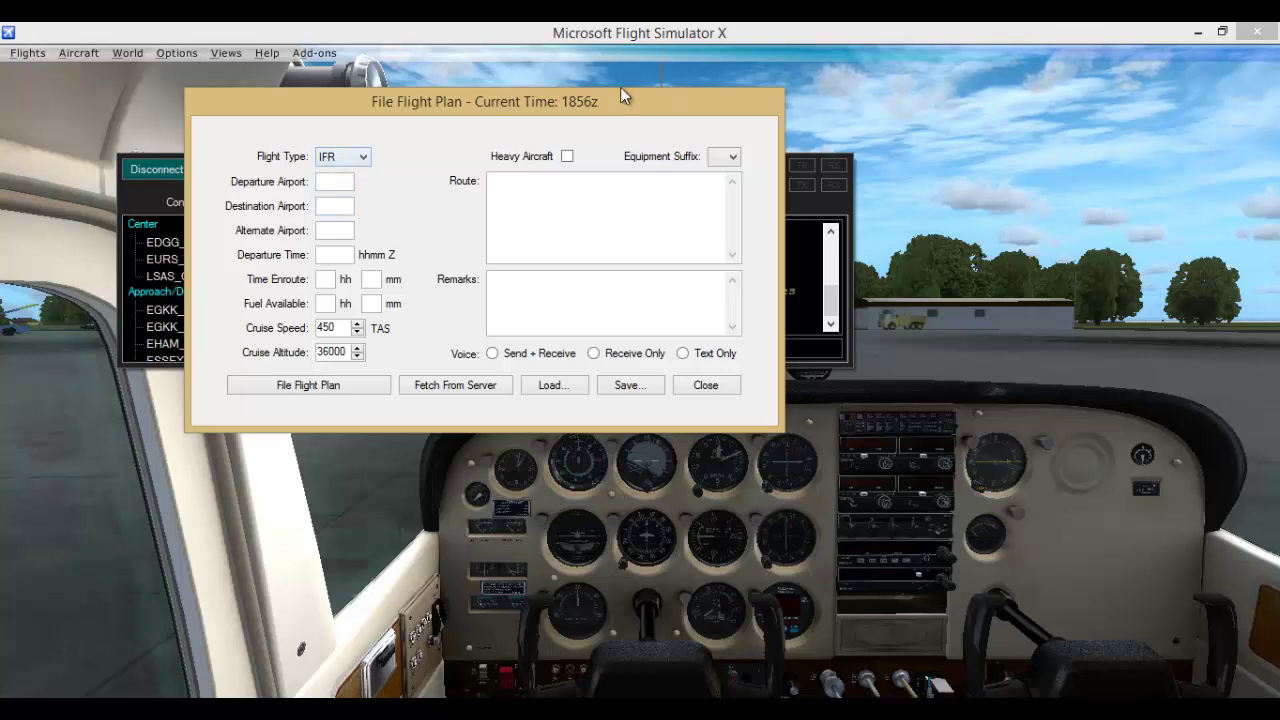
# Set the flight type to VFR and enter EGMC as the departure airport.
pyautogui.moveTo(658, 116); pyautogui.dragTo(812, 133)
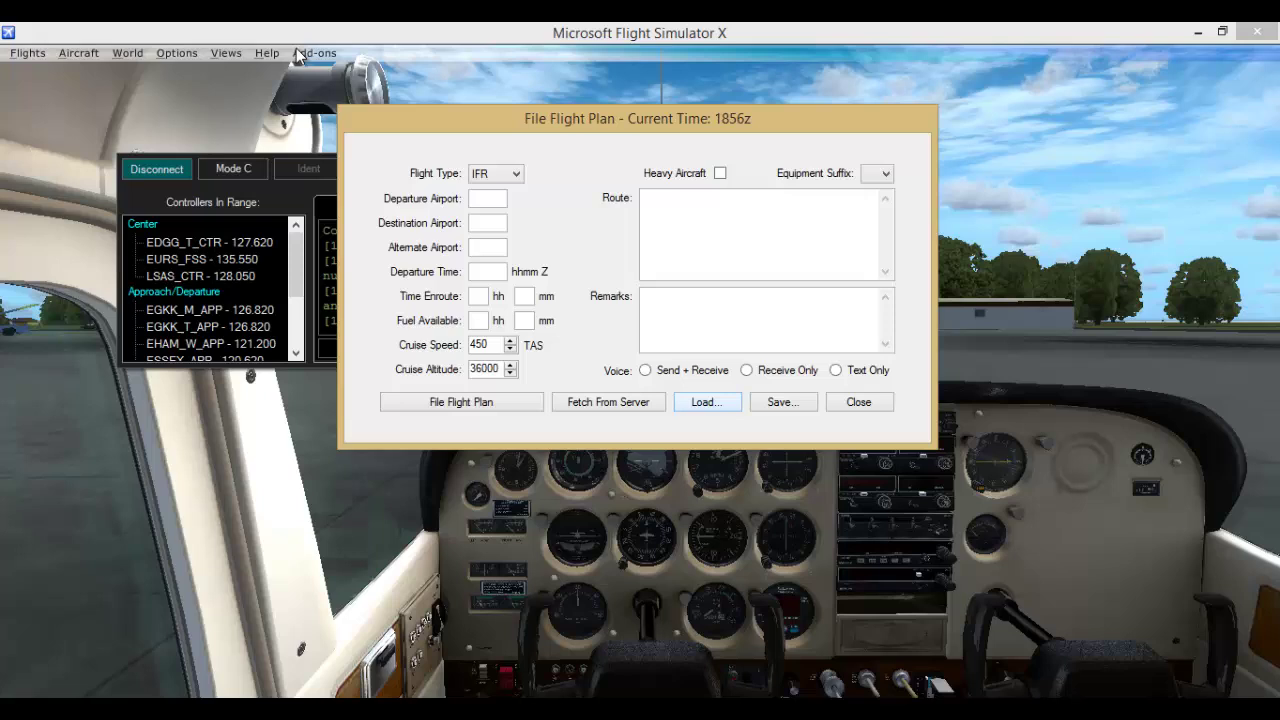
pyautogui.click(510, 173)
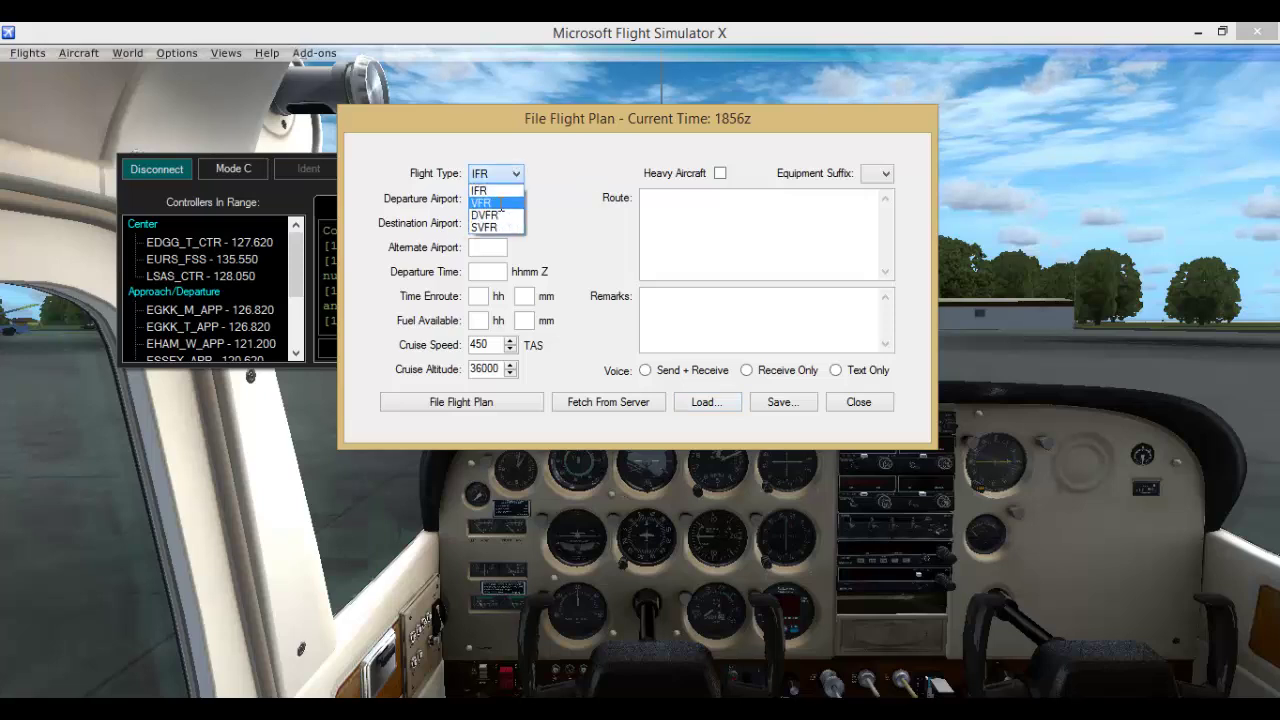
pyautogui.click(499, 195)
pyautogui.click(499, 198)
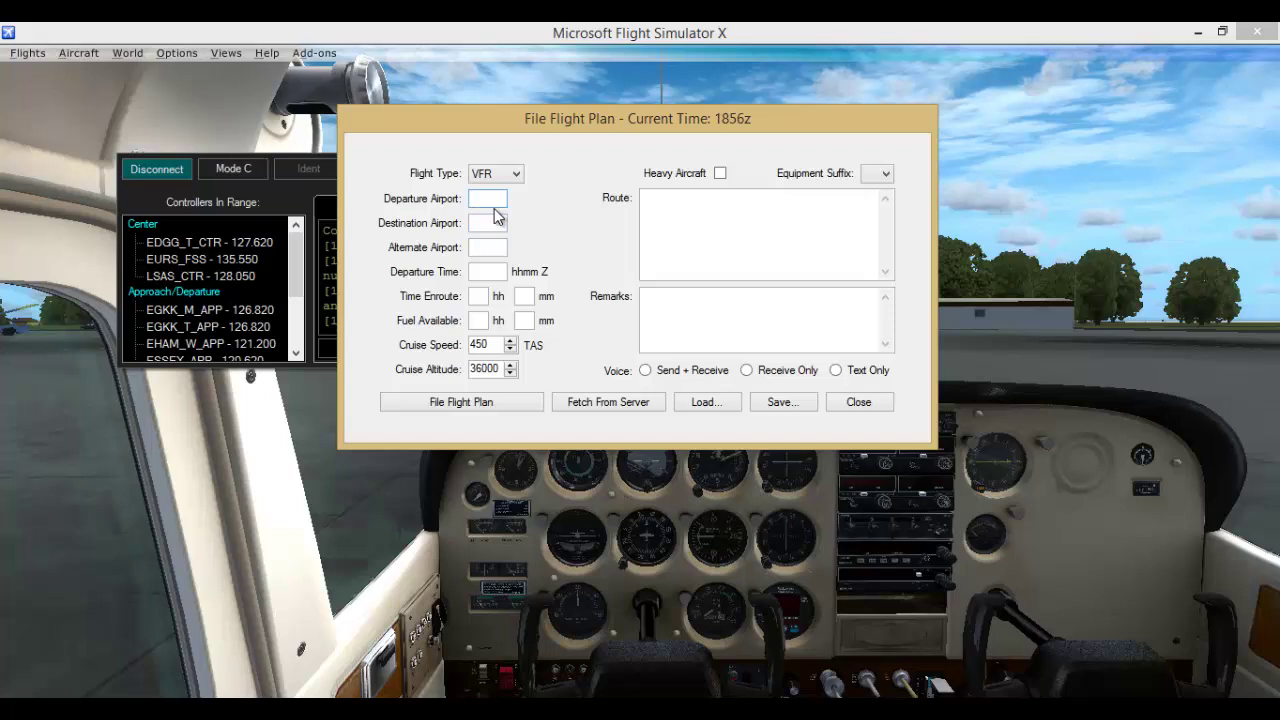
pyautogui.write('EG')
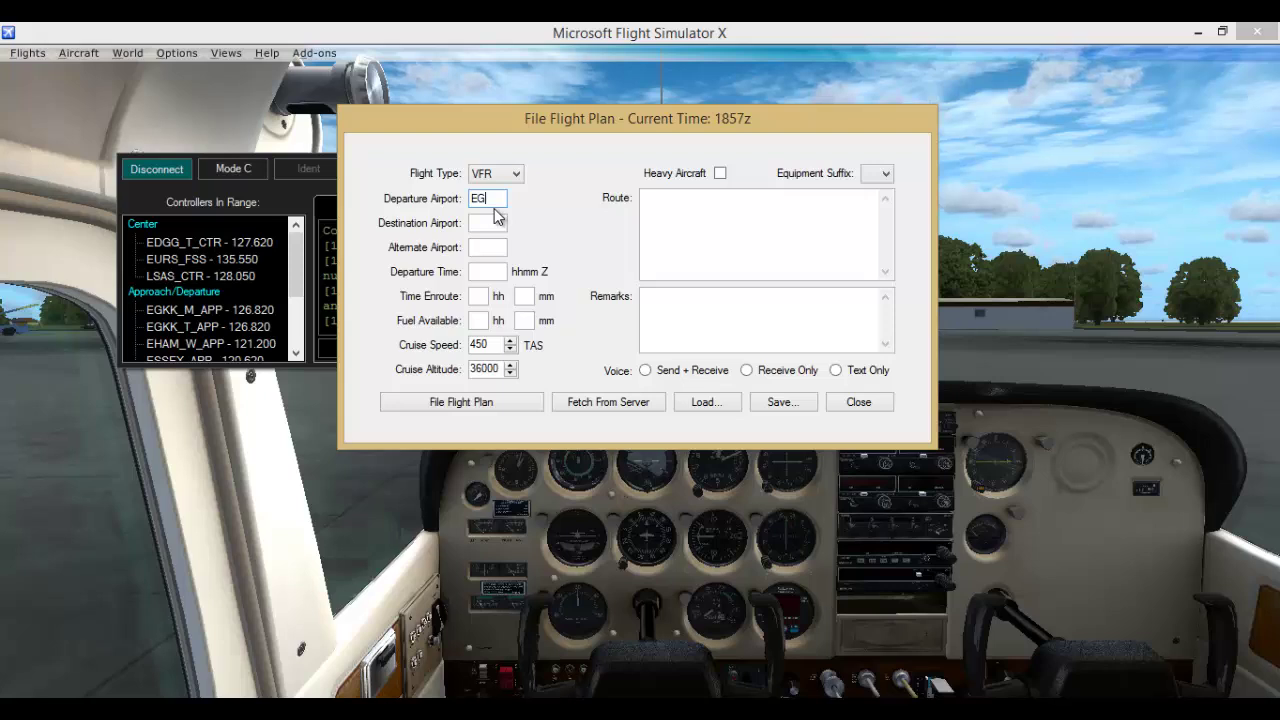
pyautogui.write('MC')
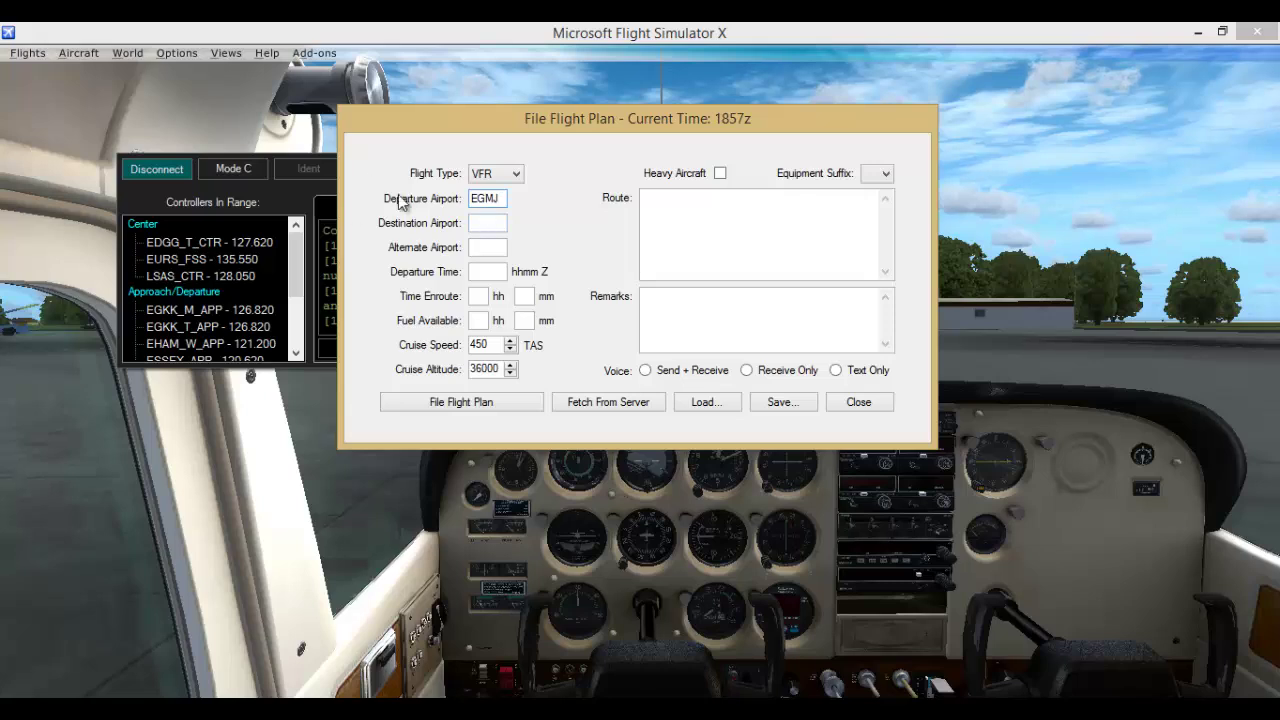
pyautogui.click(480, 223)
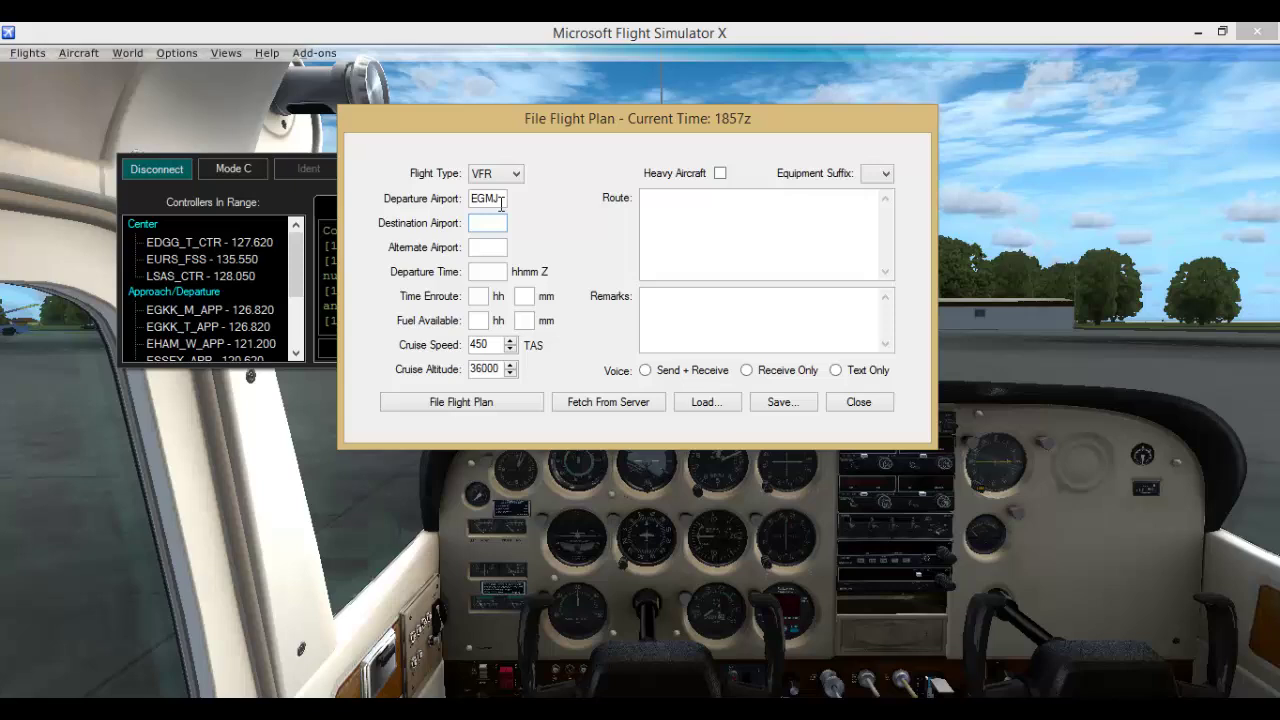
# Clear the departure airport, try filing, dismiss the voice-capability error, and close the form.
pyautogui.doubleClick(485, 198)
pyautogui.press('BackSpace')
pyautogui.click(709, 317)
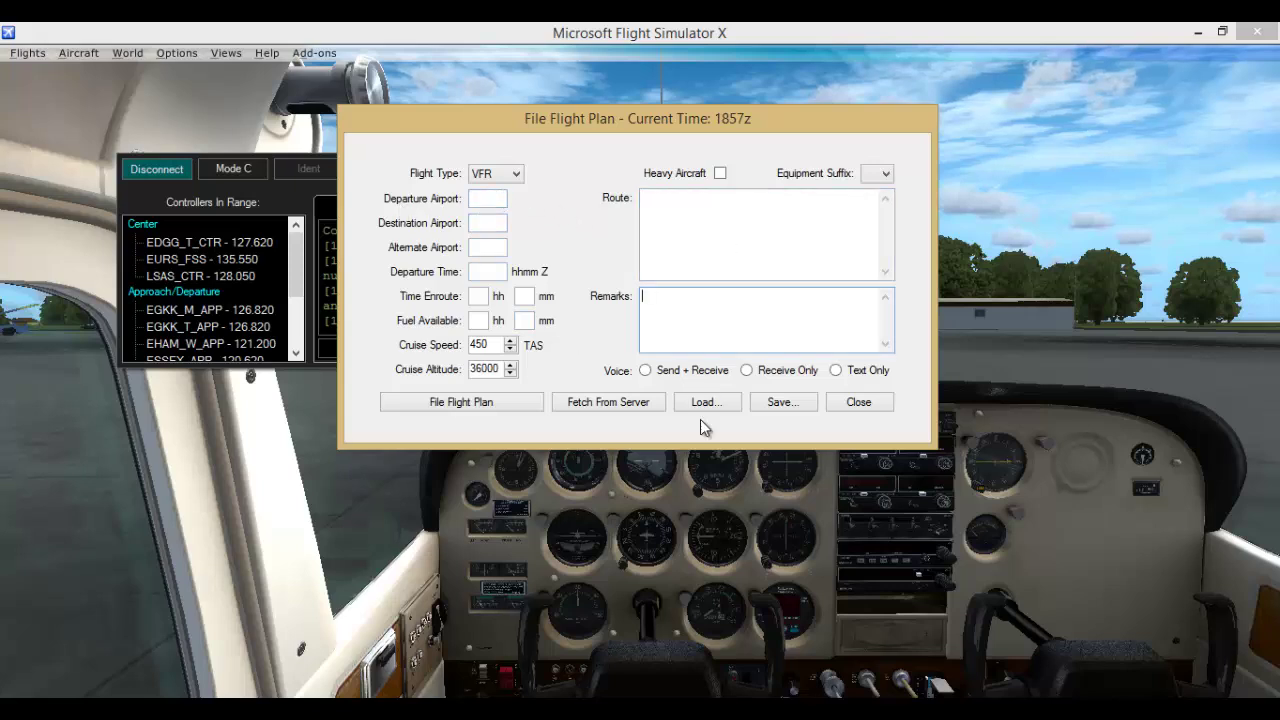
pyautogui.click(514, 399)
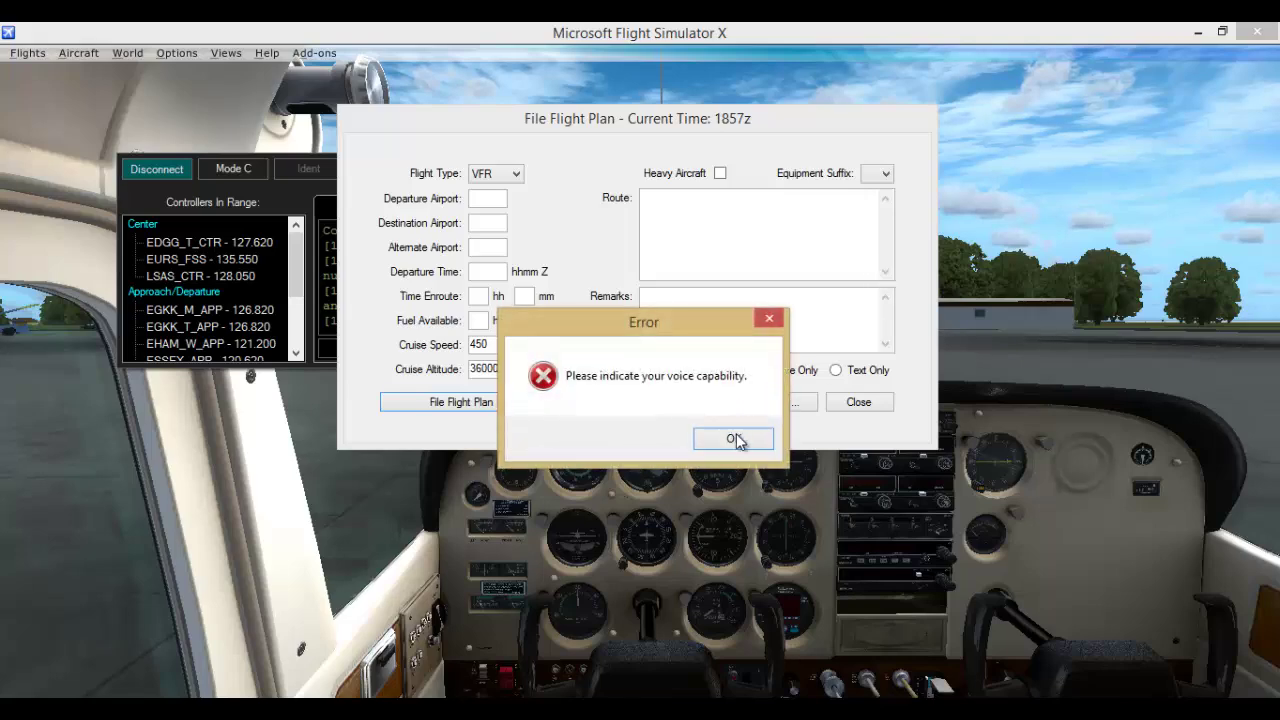
pyautogui.click(734, 438)
pyautogui.click(859, 403)
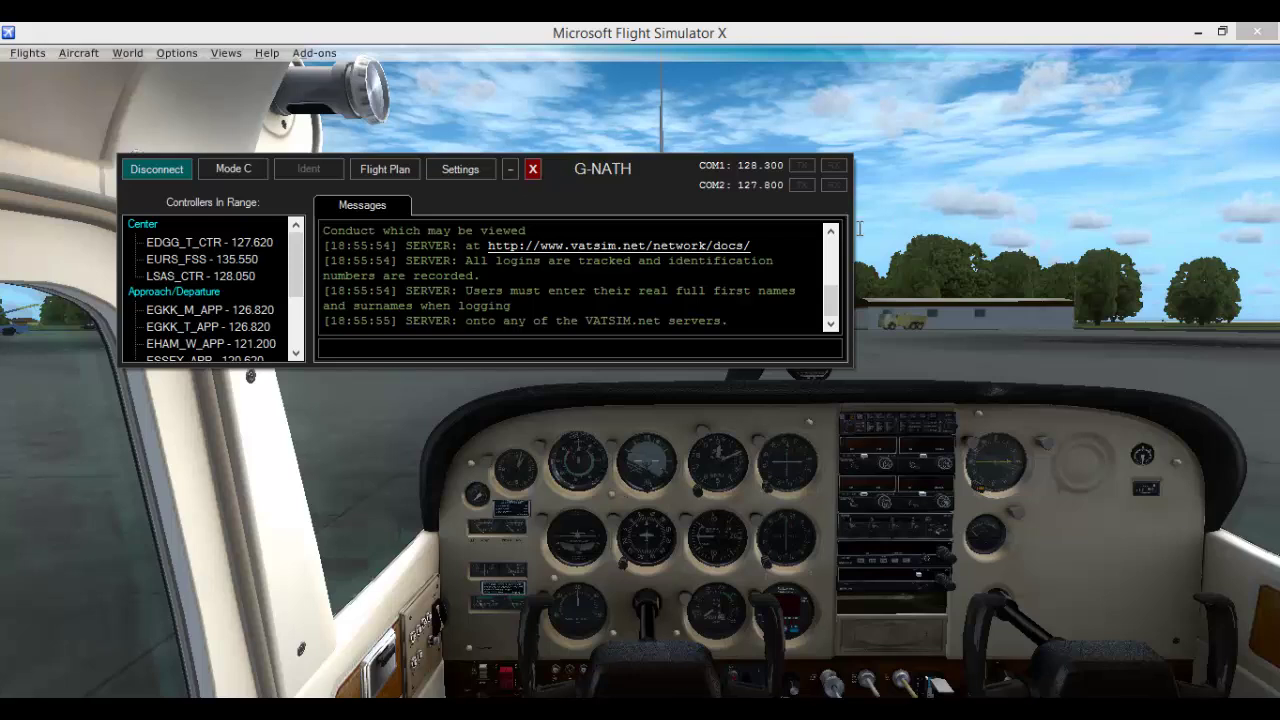
# Review the Model Matching, Audio and General settings tabs, then close Settings with OK.
pyautogui.click(467, 171)
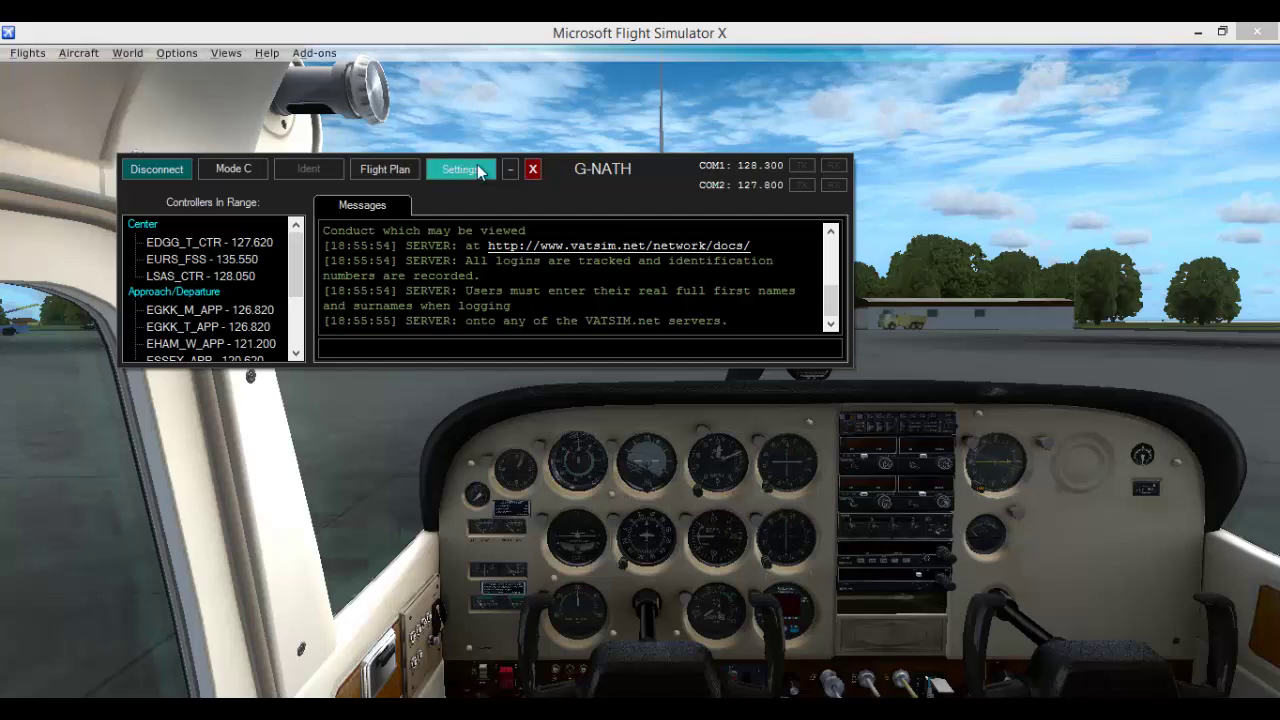
pyautogui.click(324, 116)
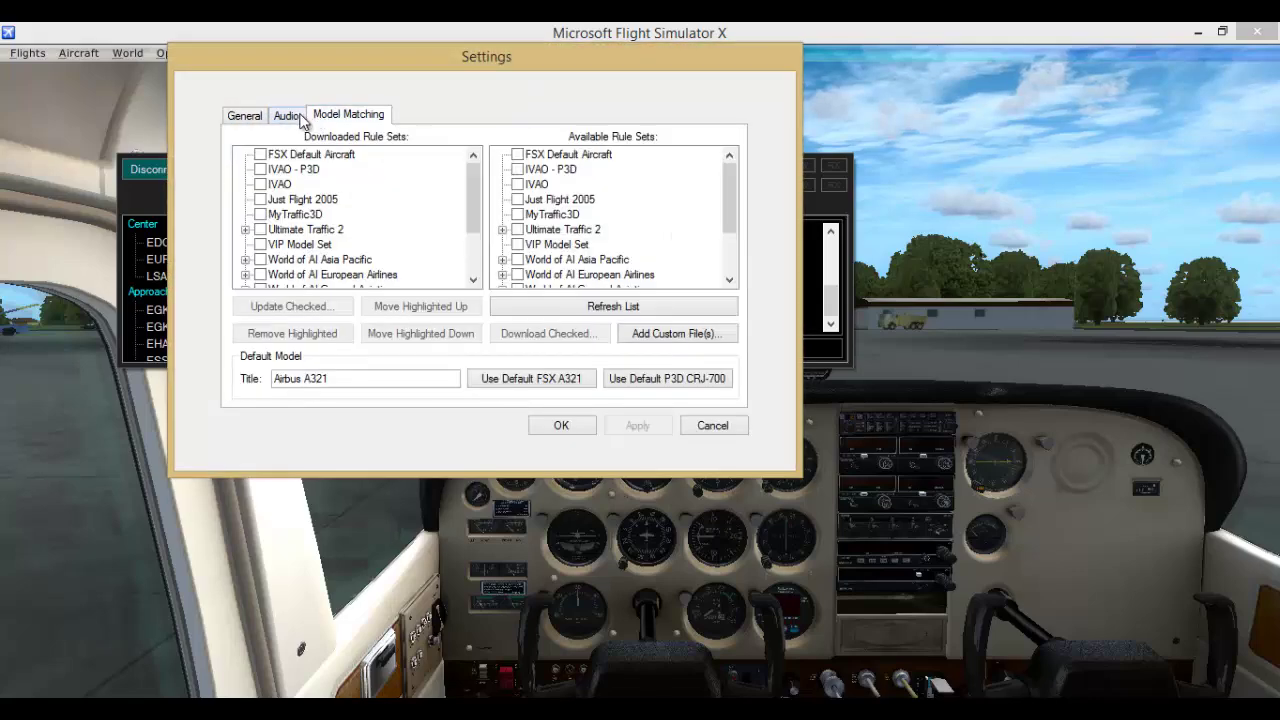
pyautogui.click(292, 117)
pyautogui.click(252, 117)
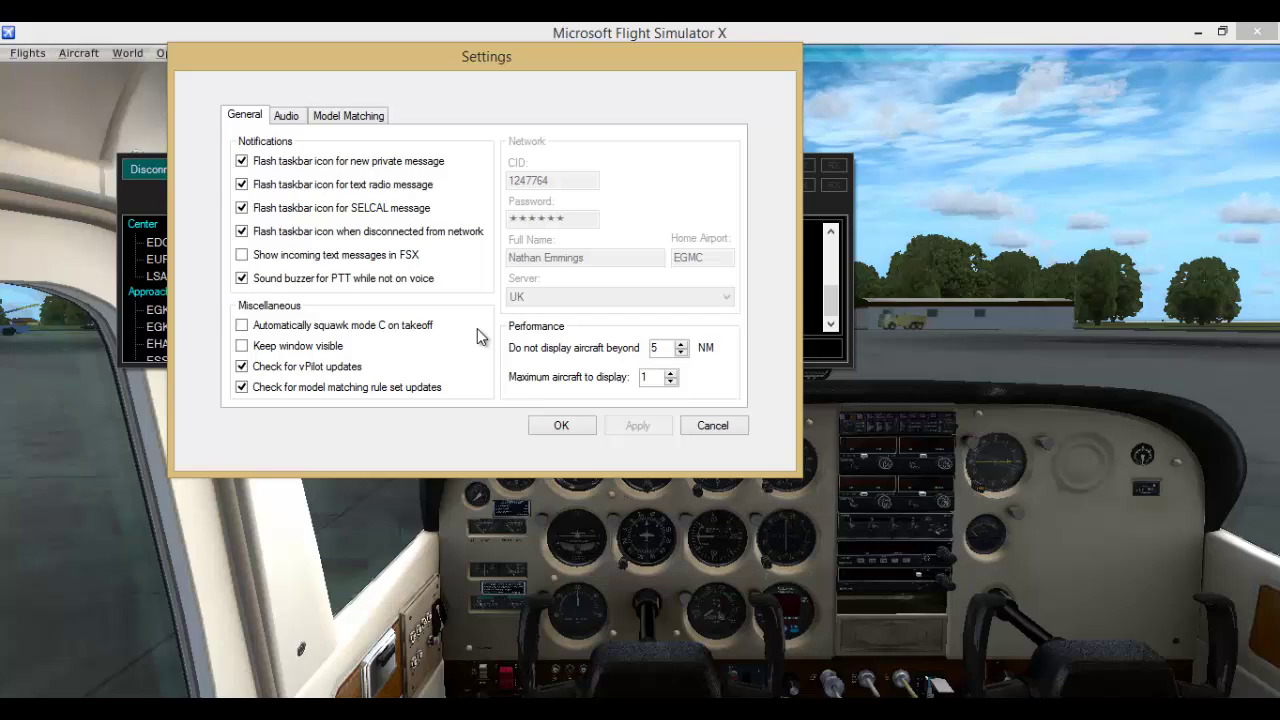
pyautogui.click(574, 428)
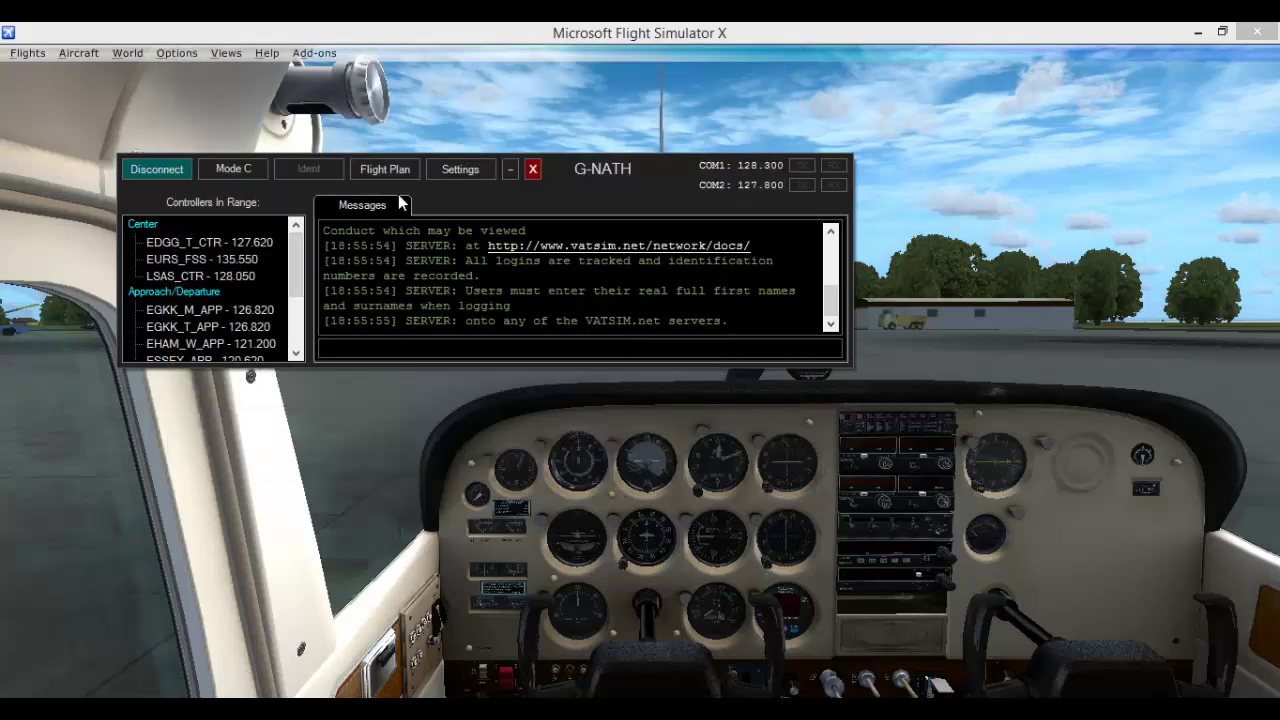
# Disconnect from the VATSIM network and close the vPilot client panel.
pyautogui.scroll(-1, 302, 282)
pyautogui.scroll(-1, 300, 285)
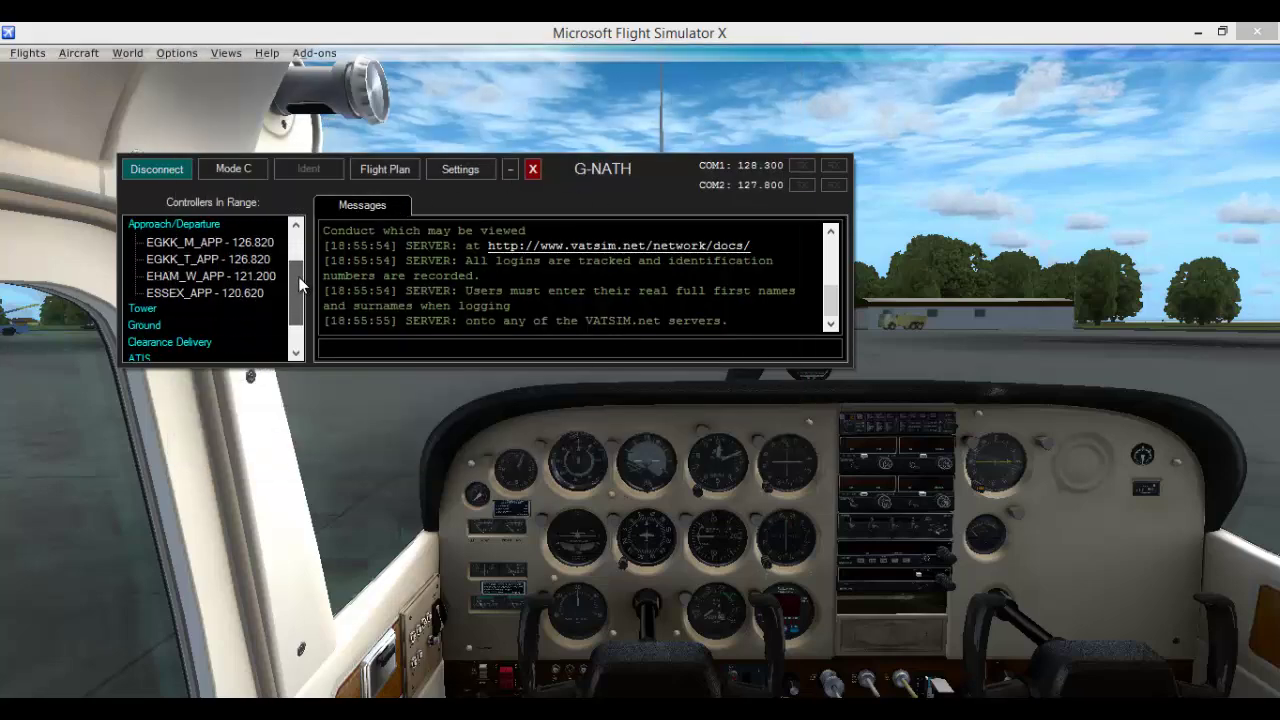
pyautogui.scroll(2, 300, 285)
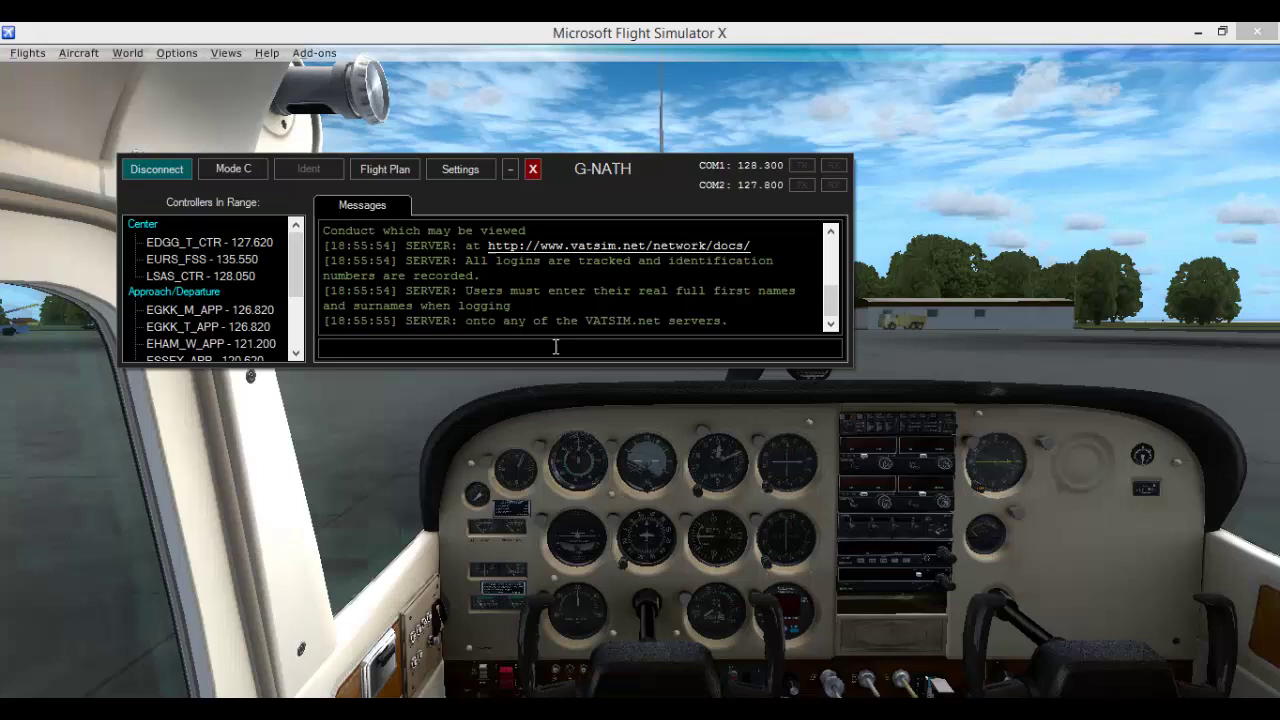
pyautogui.click(158, 170)
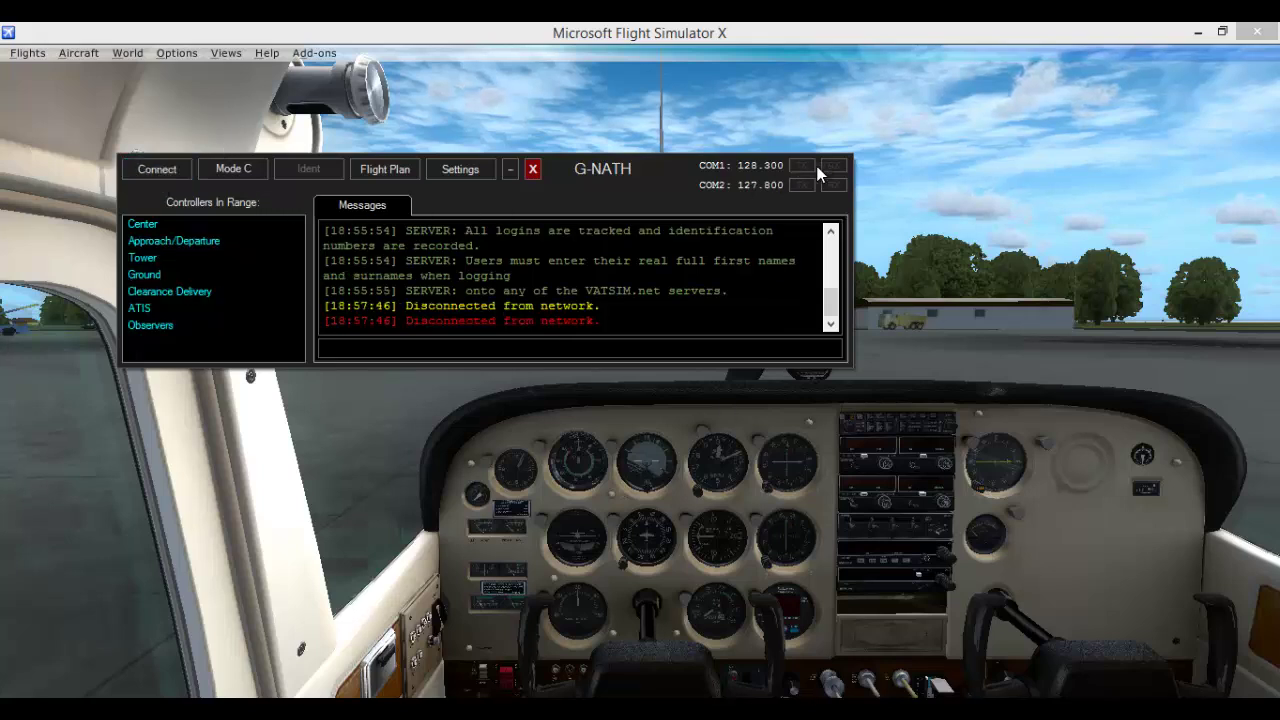
pyautogui.click(532, 169)
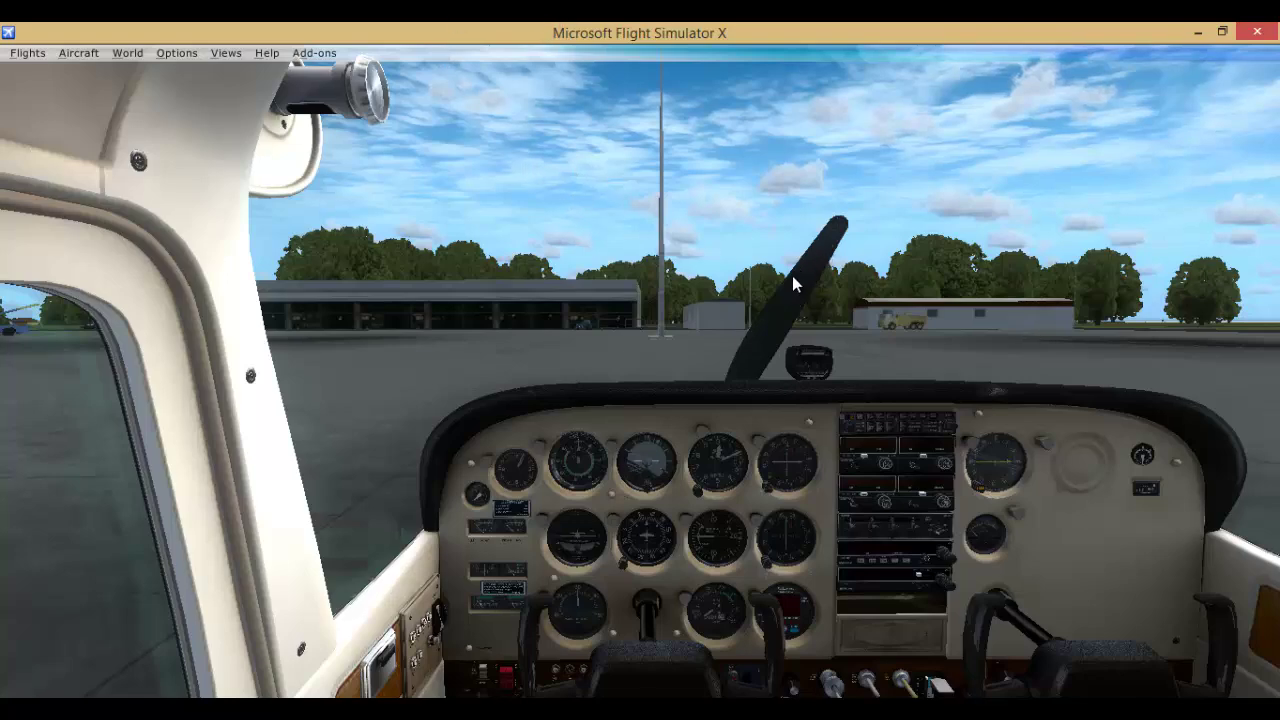
# Switch to Spot view and orbit and zoom around the parked Cessna N908RC.
pyautogui.press('s')
pyautogui.moveTo(792, 272); pyautogui.dragTo(435, 425)
pyautogui.scroll(3, 435, 425)
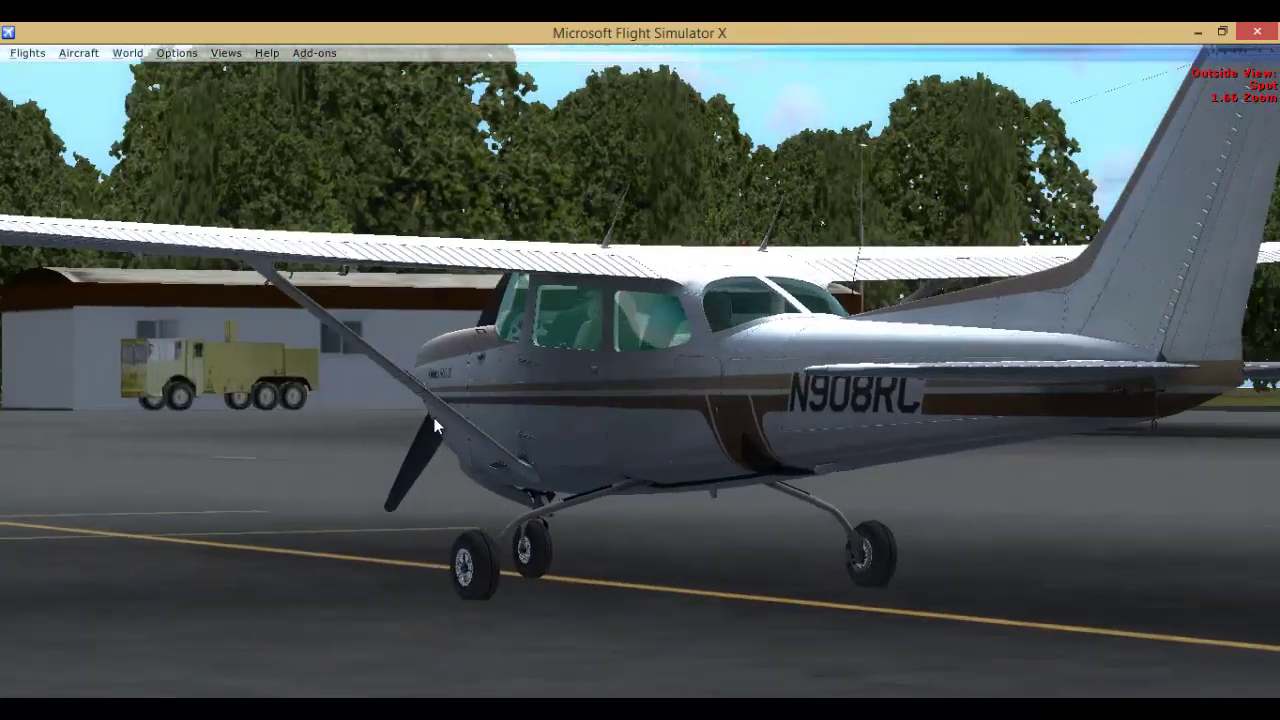
pyautogui.scroll(-2, 435, 425)
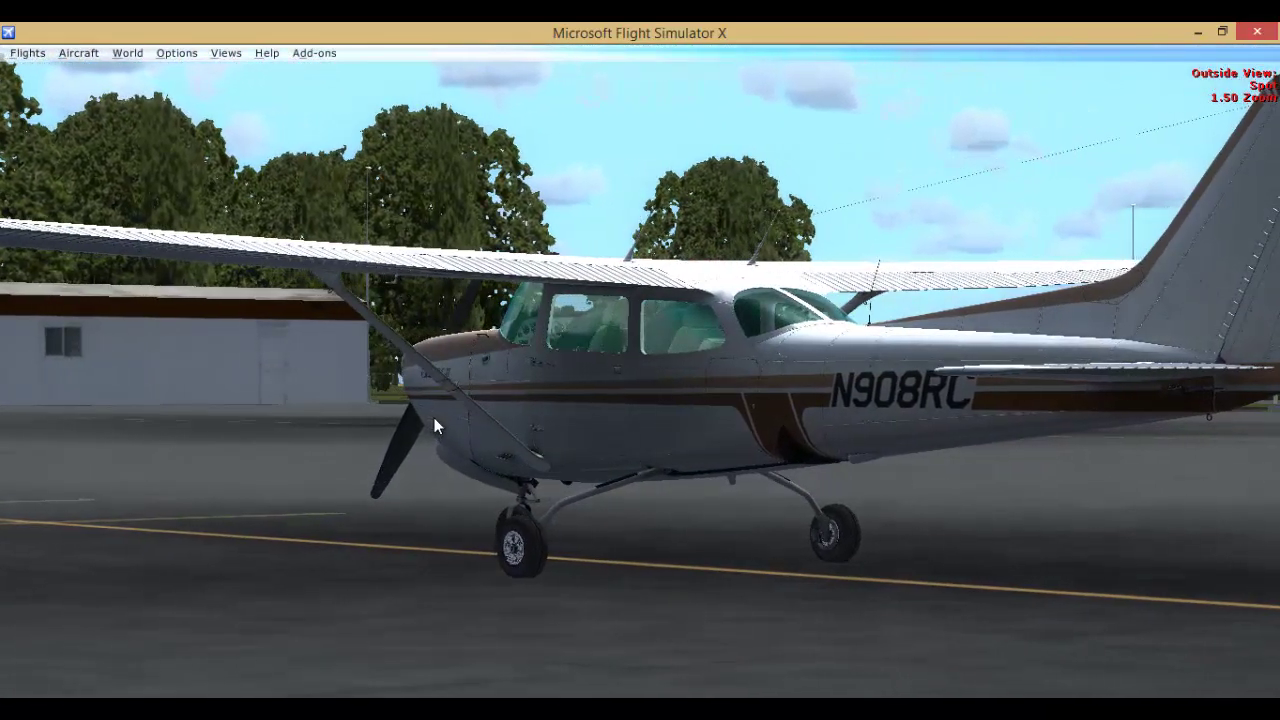